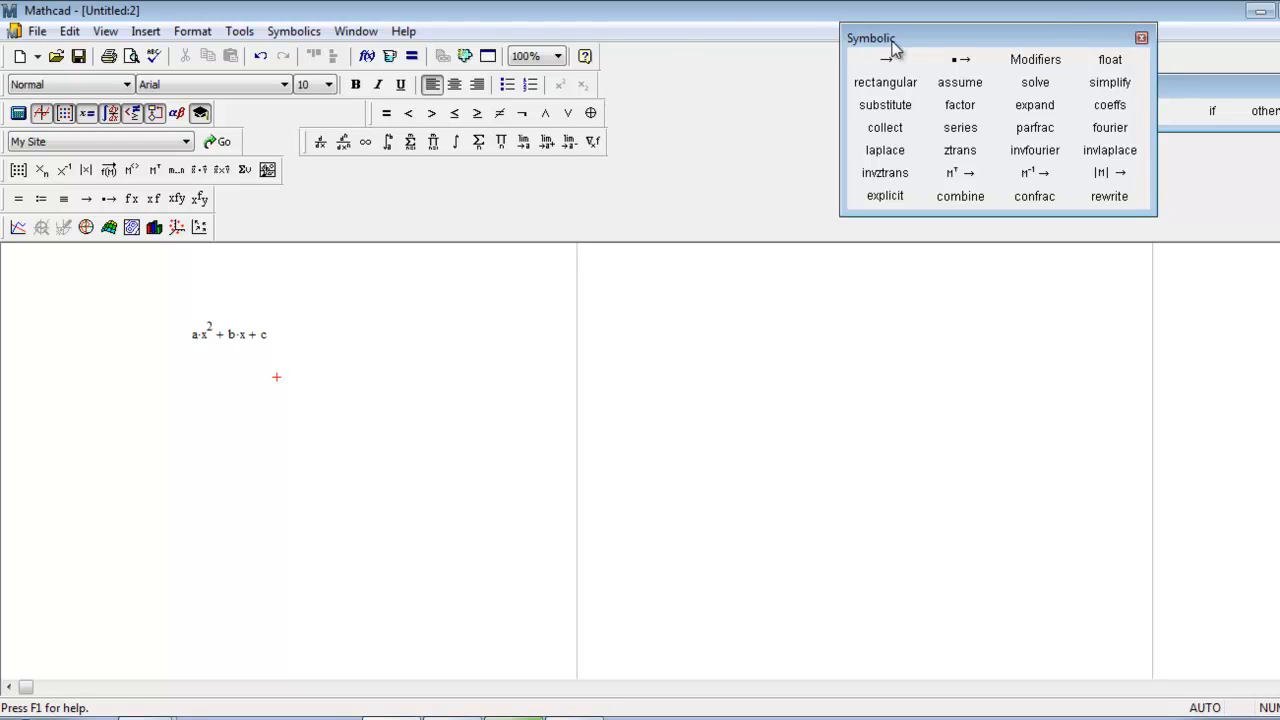
Move the Symbolic palette to the left so that it no longer crowds the Programming palette.
drag(894, 47, 706, 80)
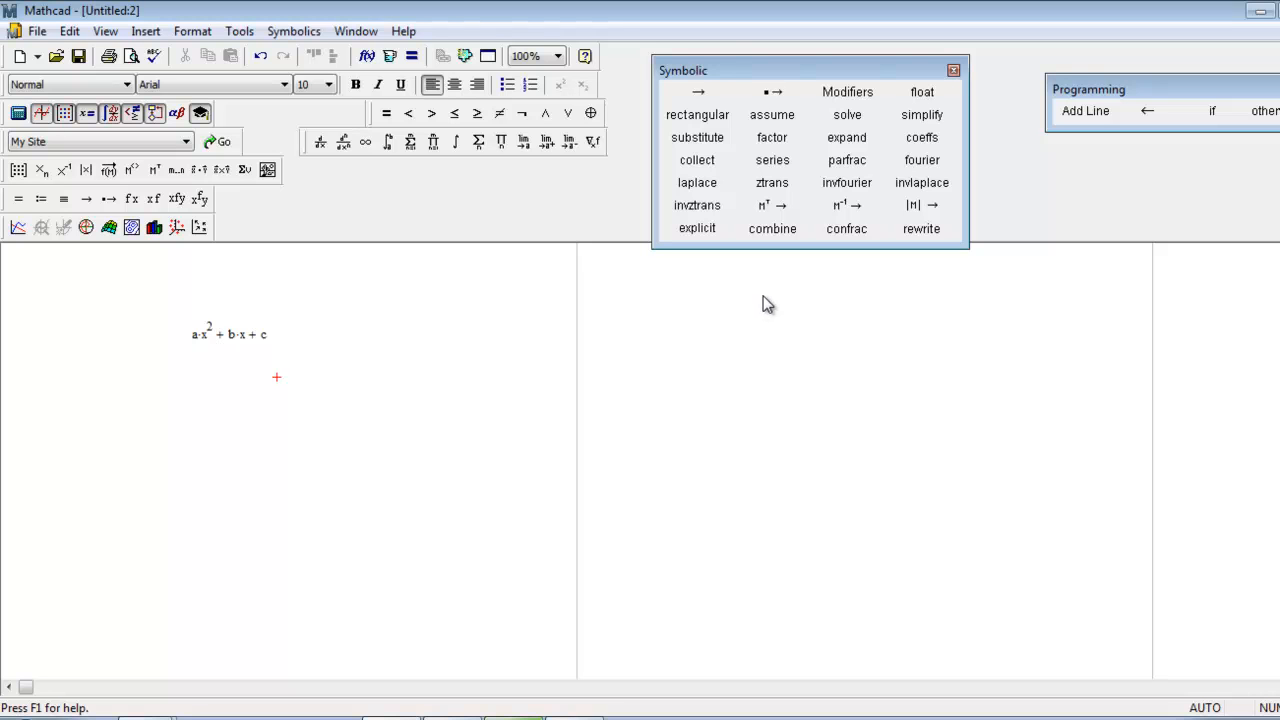
drag(222, 298, 180, 334)
click(371, 380)
Solve the quadratic a·x²+b·x+c symbolically for x and shift the resulting solution vector slightly left beneath it.
click(205, 337)
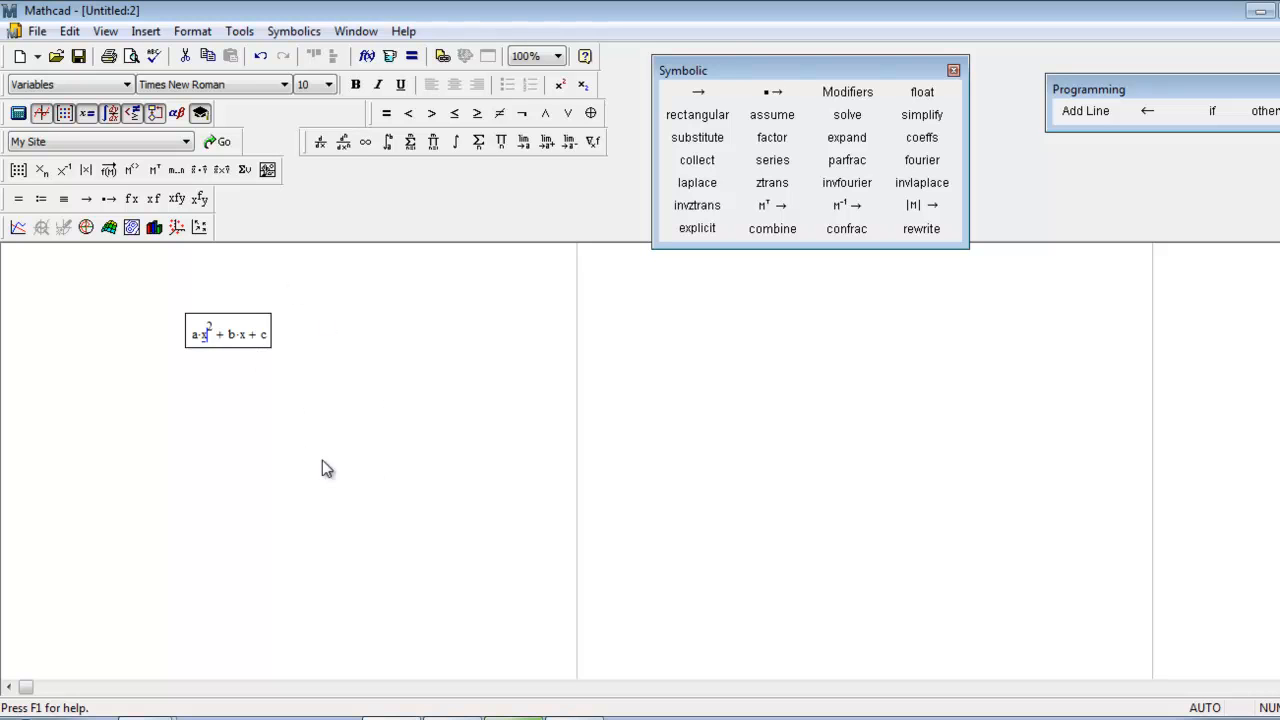
click(232, 338)
click(242, 337)
click(263, 338)
click(244, 338)
click(294, 32)
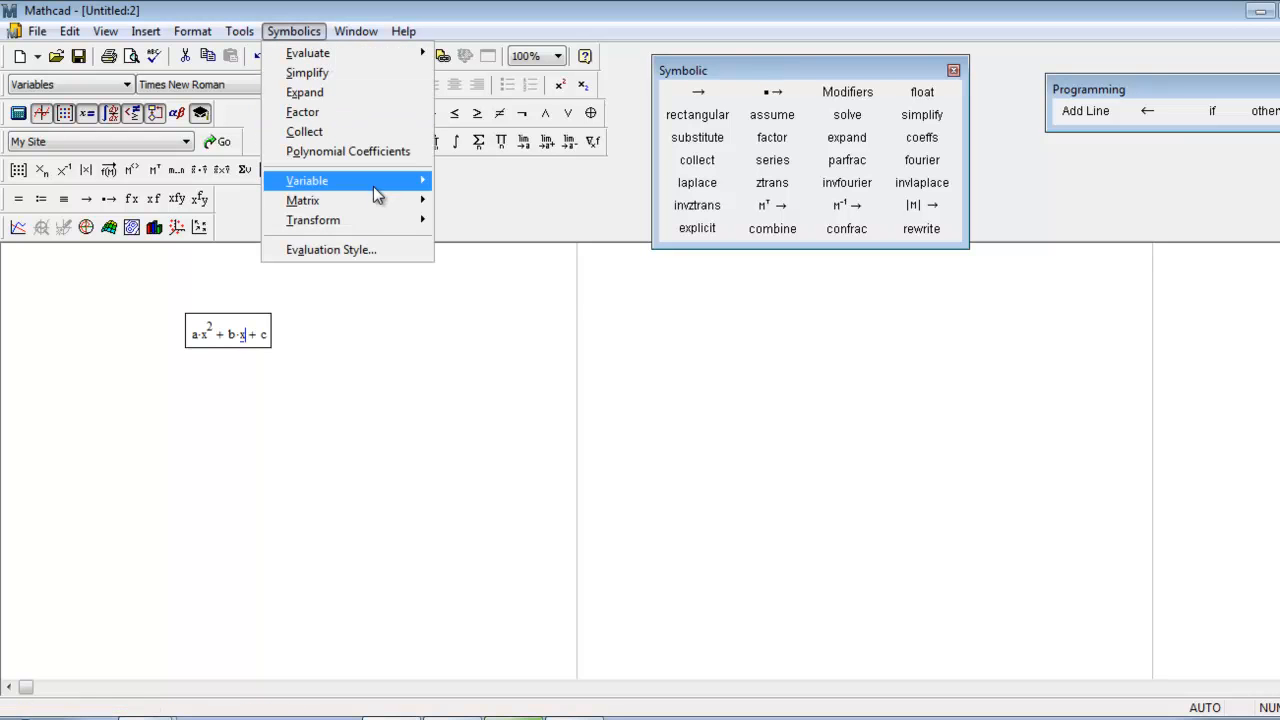
mouse_move(388, 194)
click(497, 190)
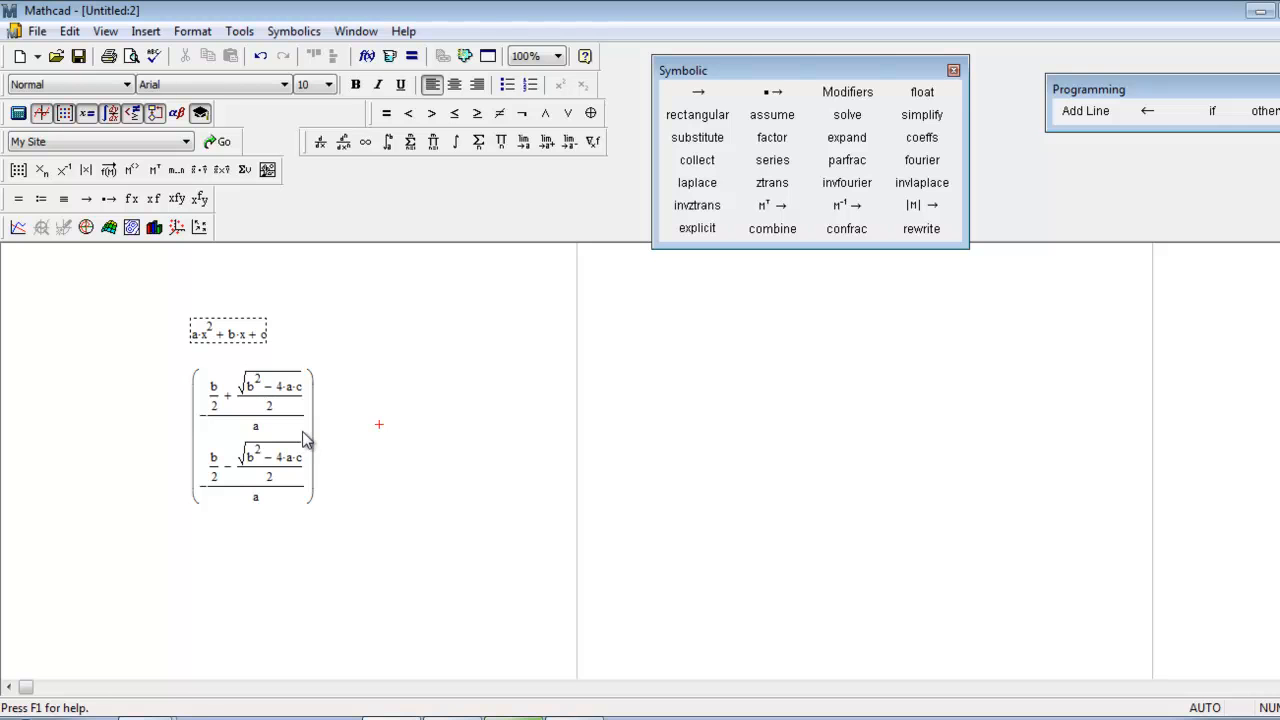
click(302, 431)
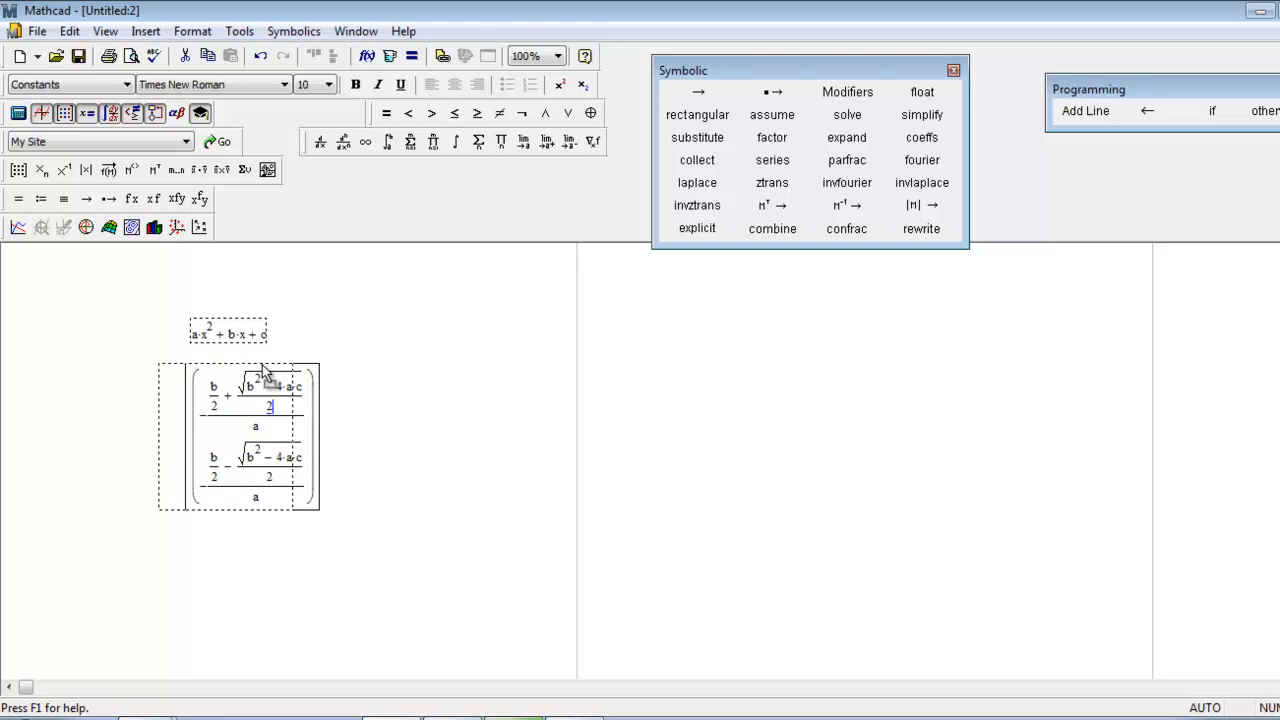
click(355, 401)
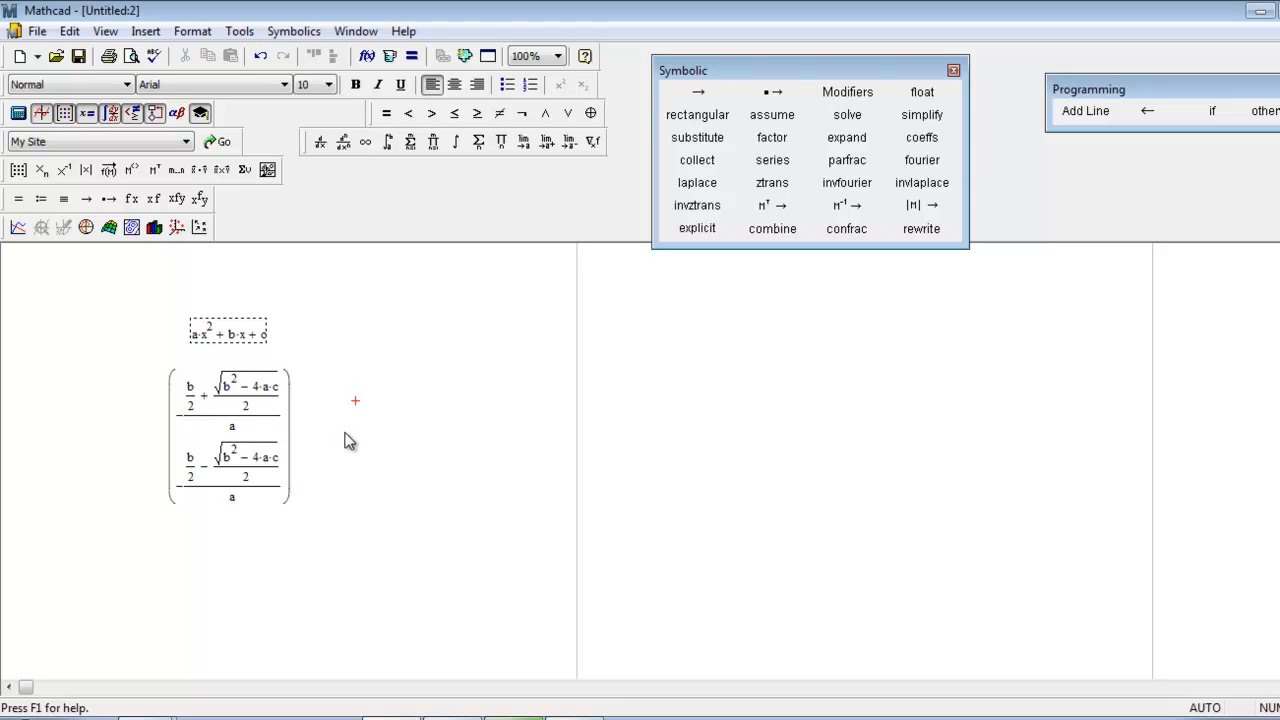
Solve the quadratic a·x²+b·x+c symbolically for the variable c.
click(363, 337)
click(263, 335)
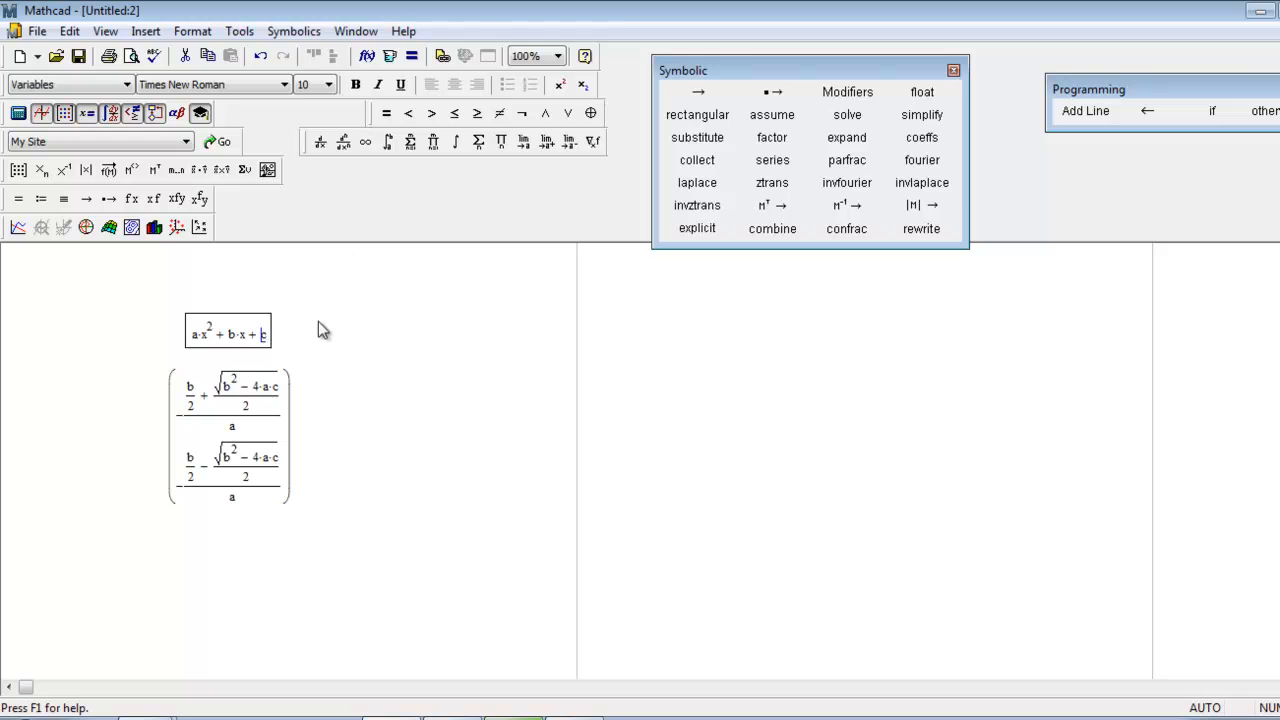
click(294, 31)
mouse_move(420, 180)
click(476, 186)
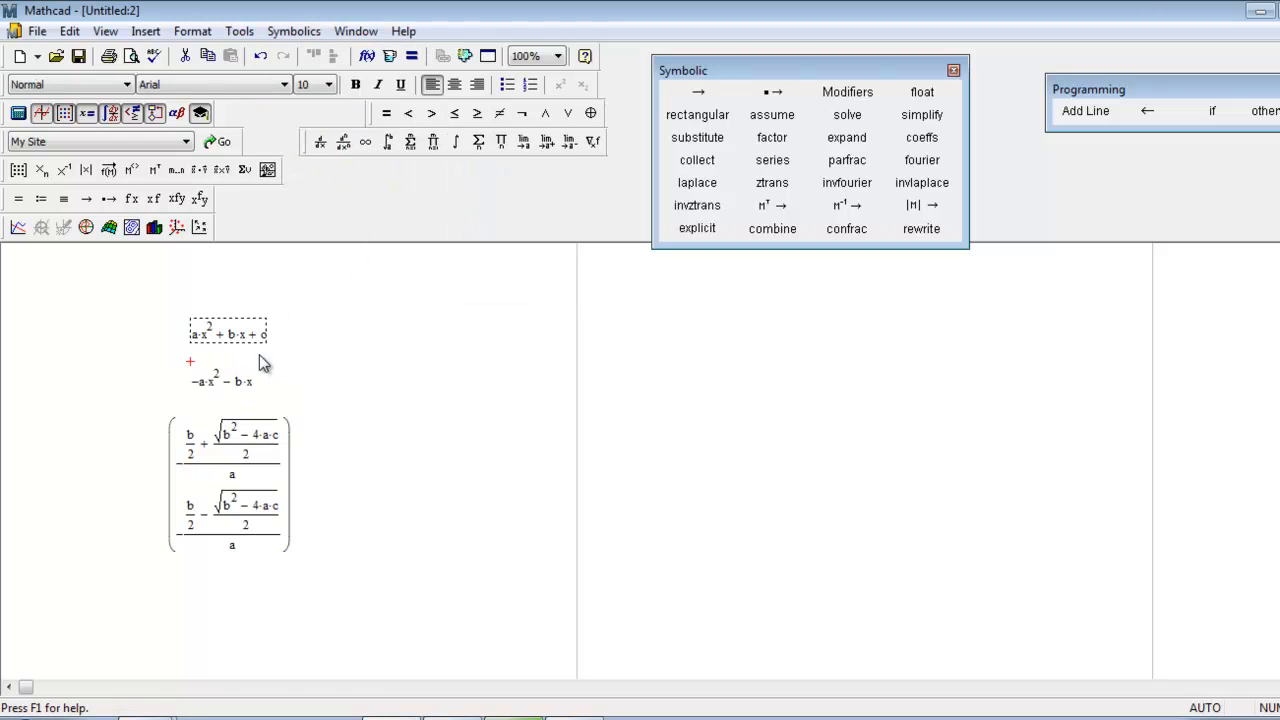
Solve the quadratic a·x²+b·x+c symbolically for the variable b.
click(231, 336)
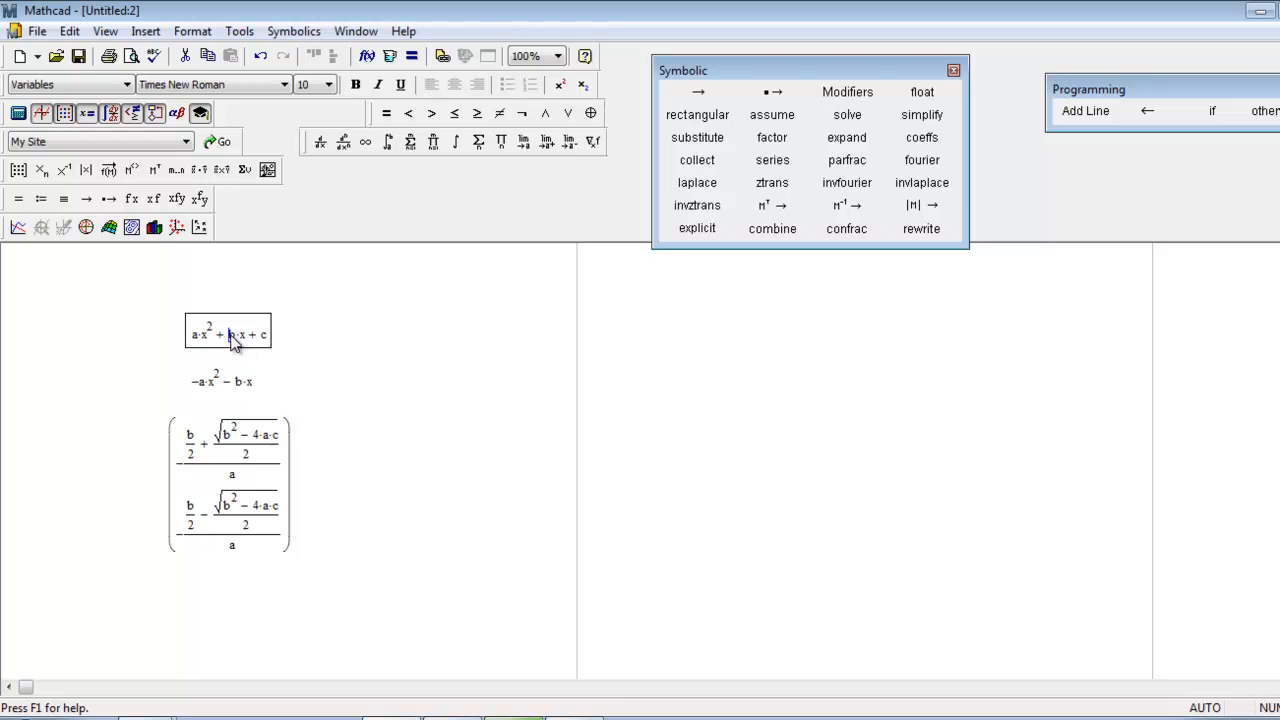
click(305, 35)
mouse_move(400, 180)
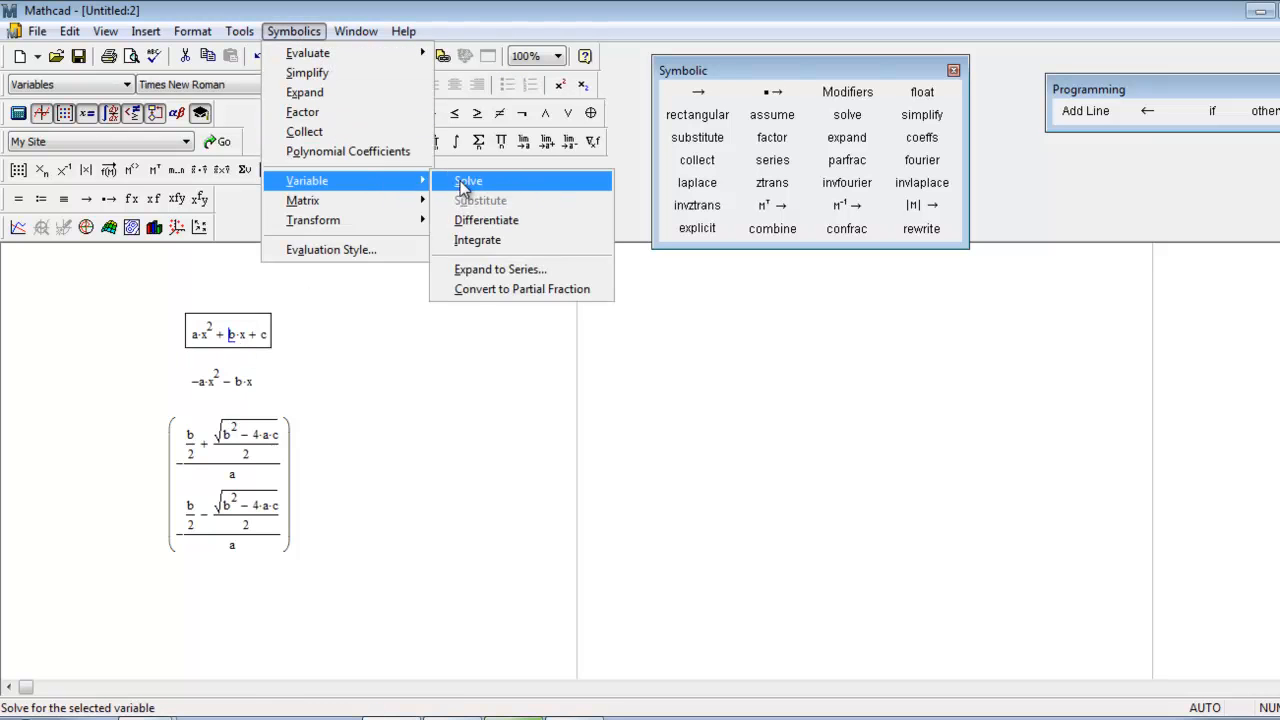
click(479, 186)
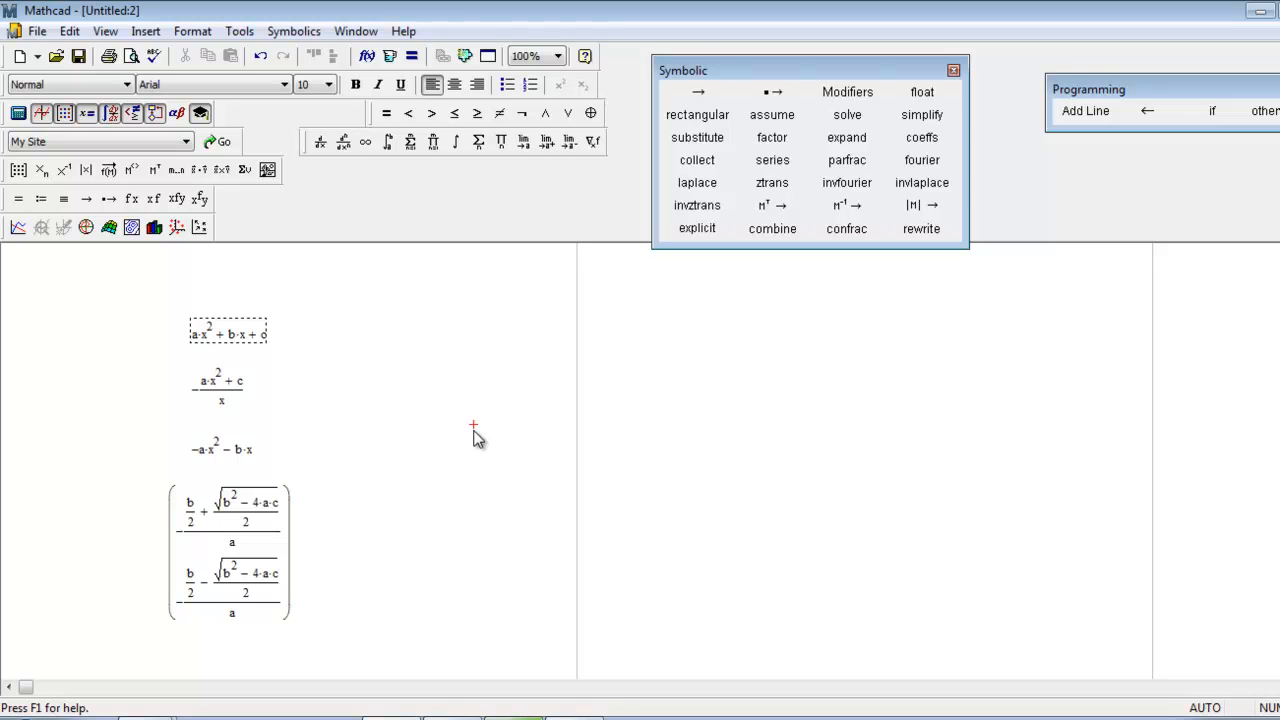
Replace the coefficient a in the original quadratic with 5.
click(197, 336)
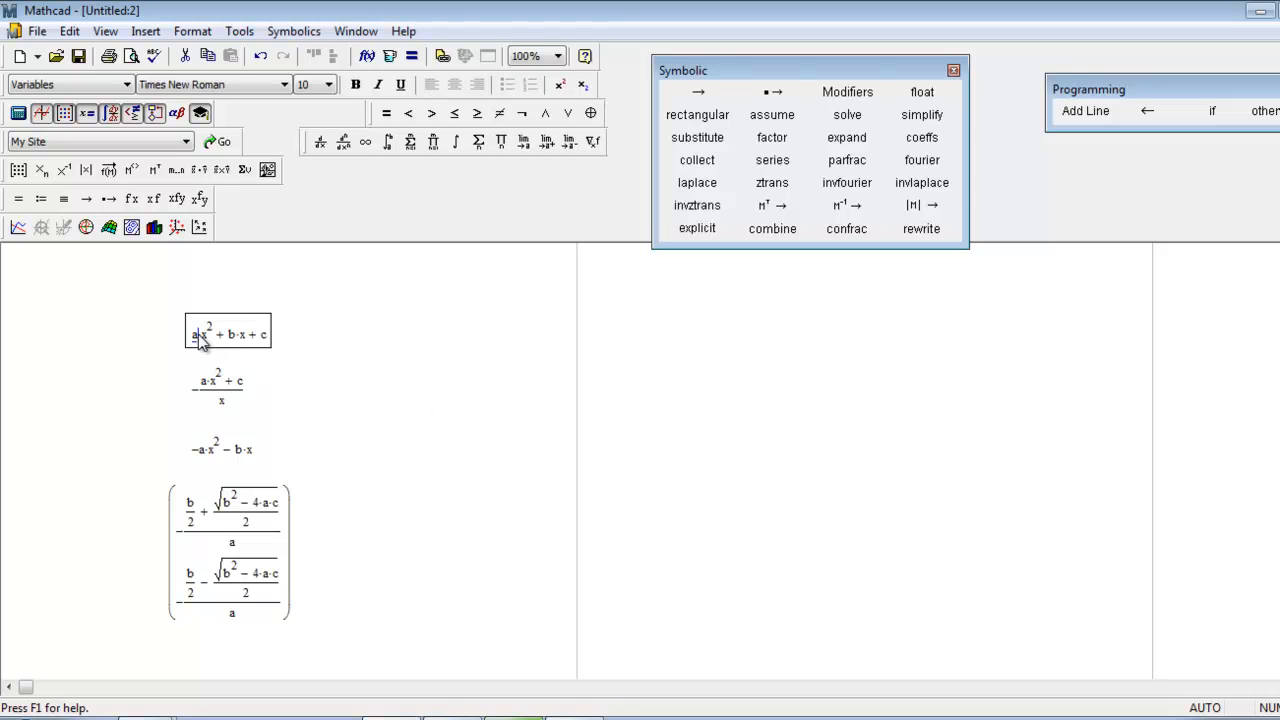
key(BackSpace)
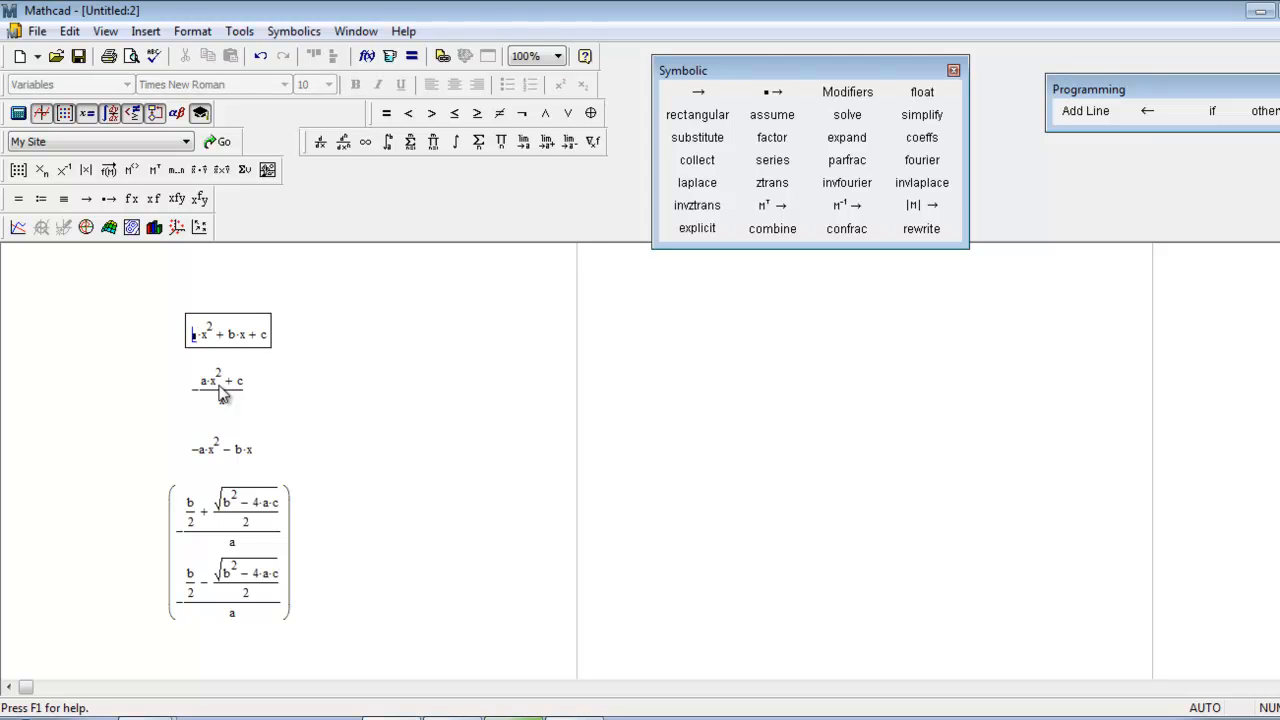
text(5)
click(483, 388)
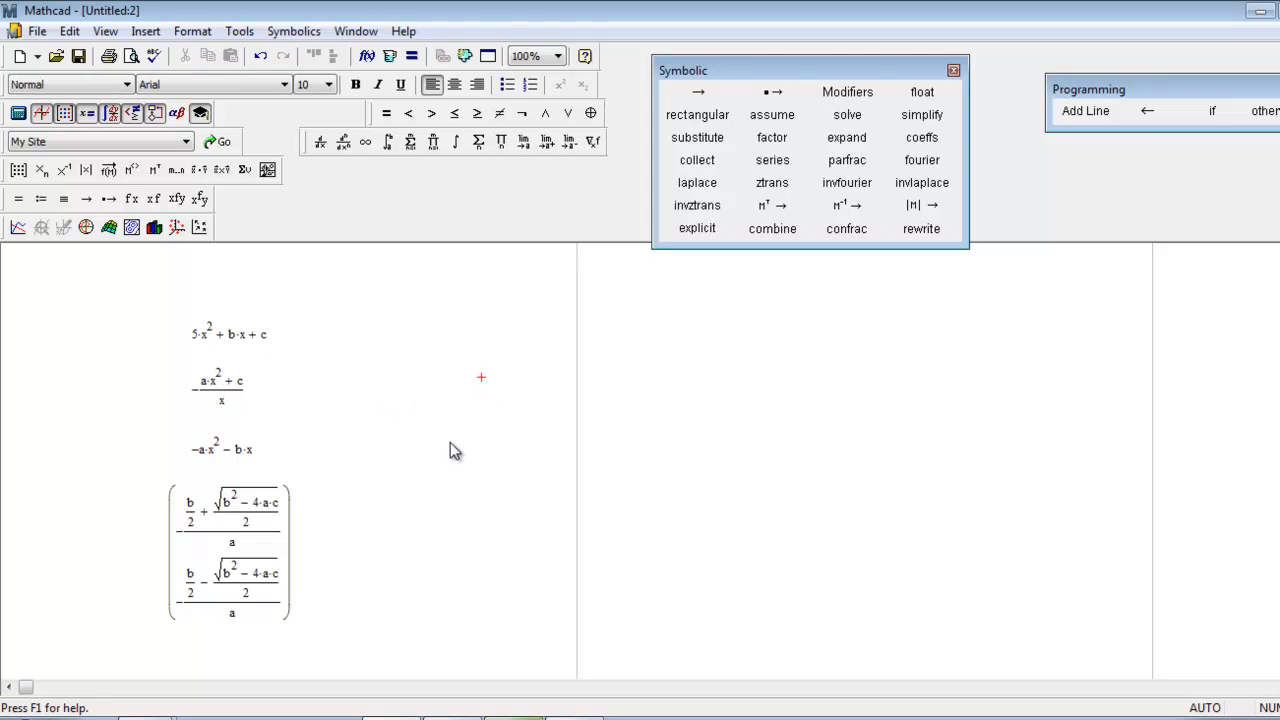
Delete the three symbolic results for b, c and x below the quadratic.
drag(380, 631, 157, 366)
click(387, 424)
drag(340, 605, 236, 354)
click(348, 386)
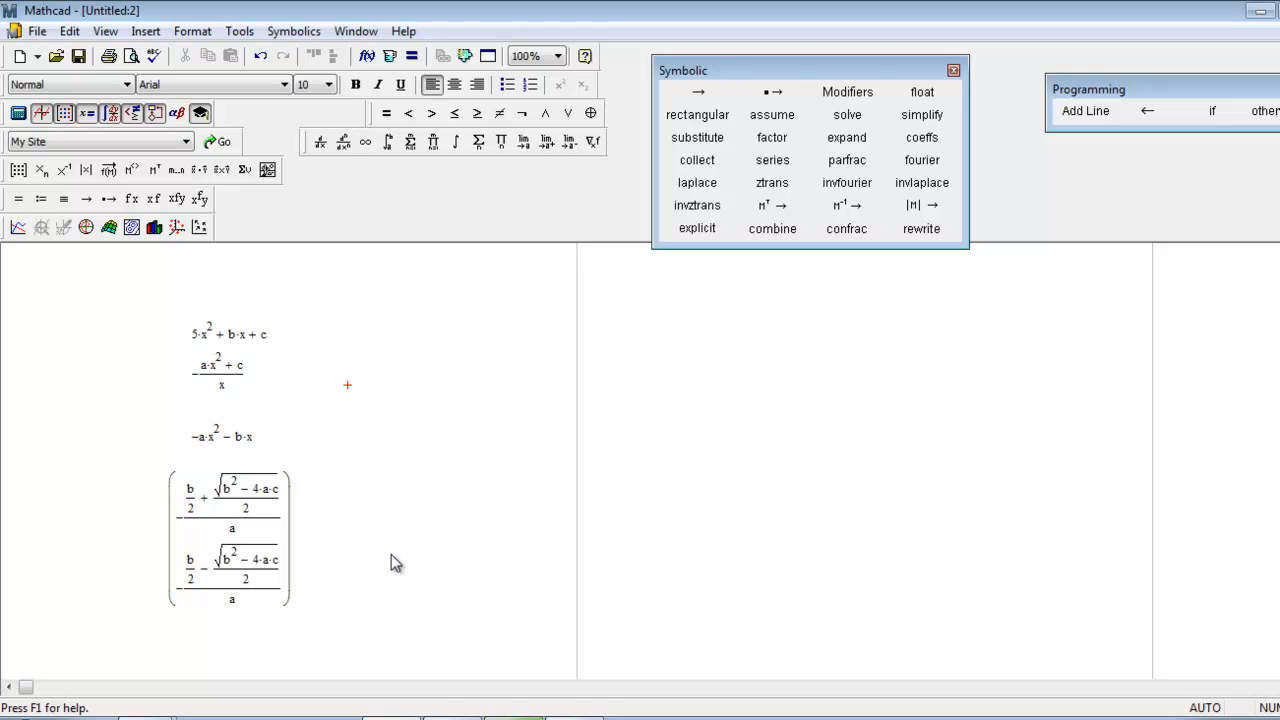
drag(395, 554, 228, 375)
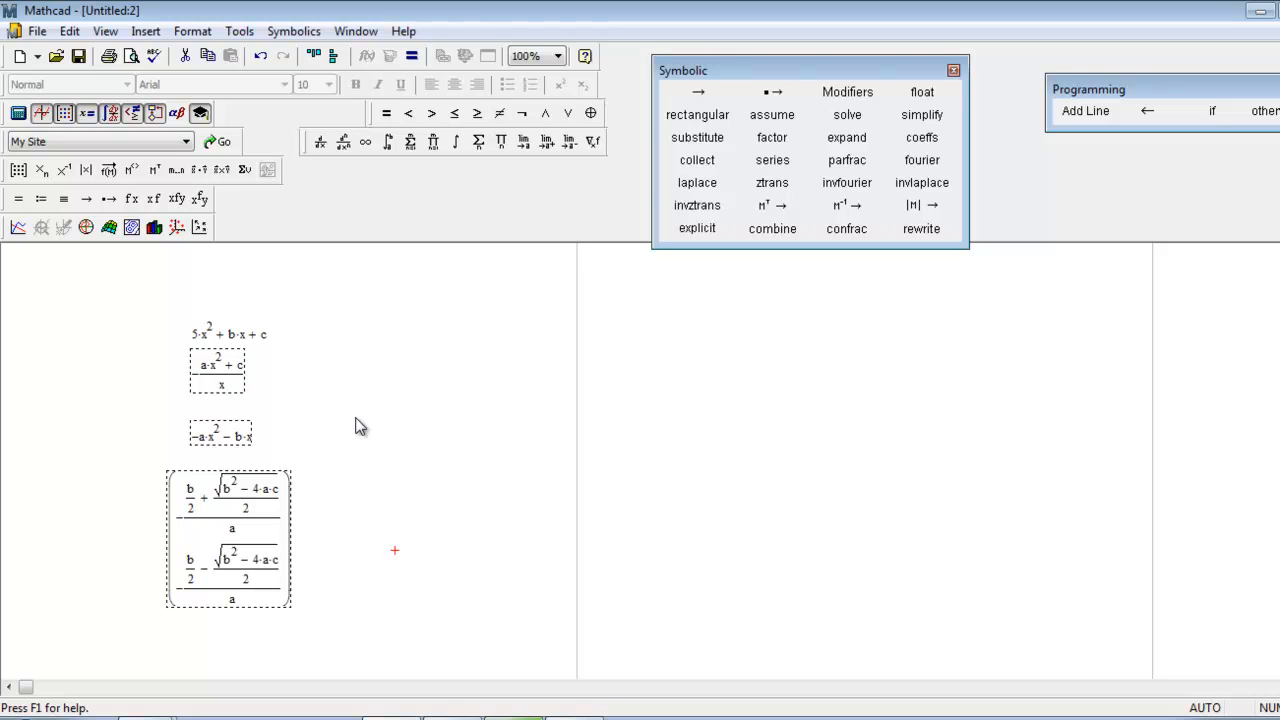
click(426, 361)
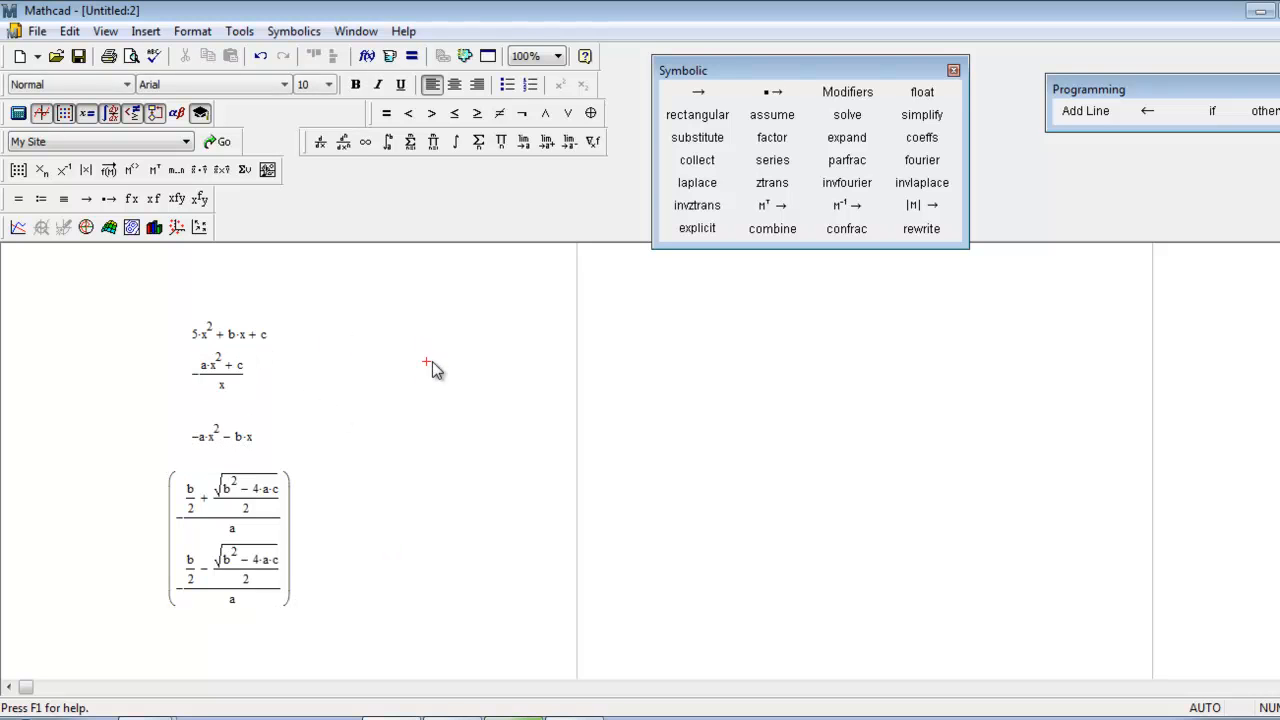
drag(363, 573, 176, 352)
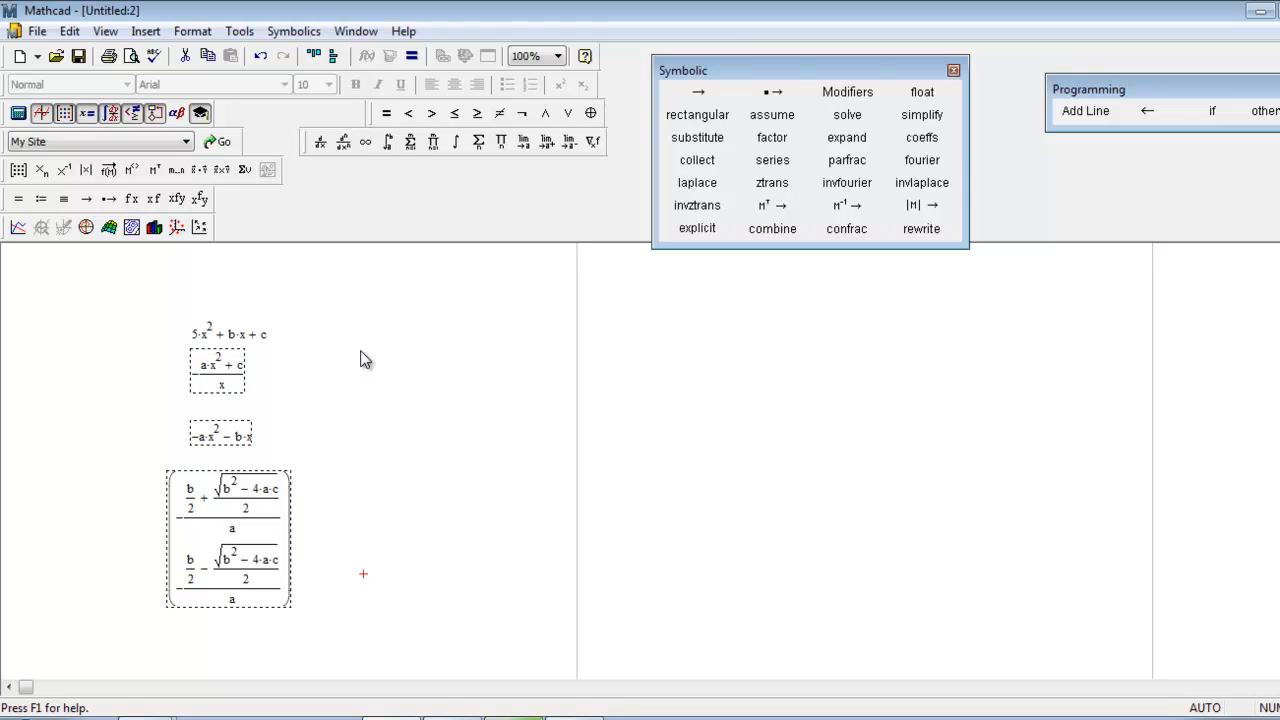
key(Delete)
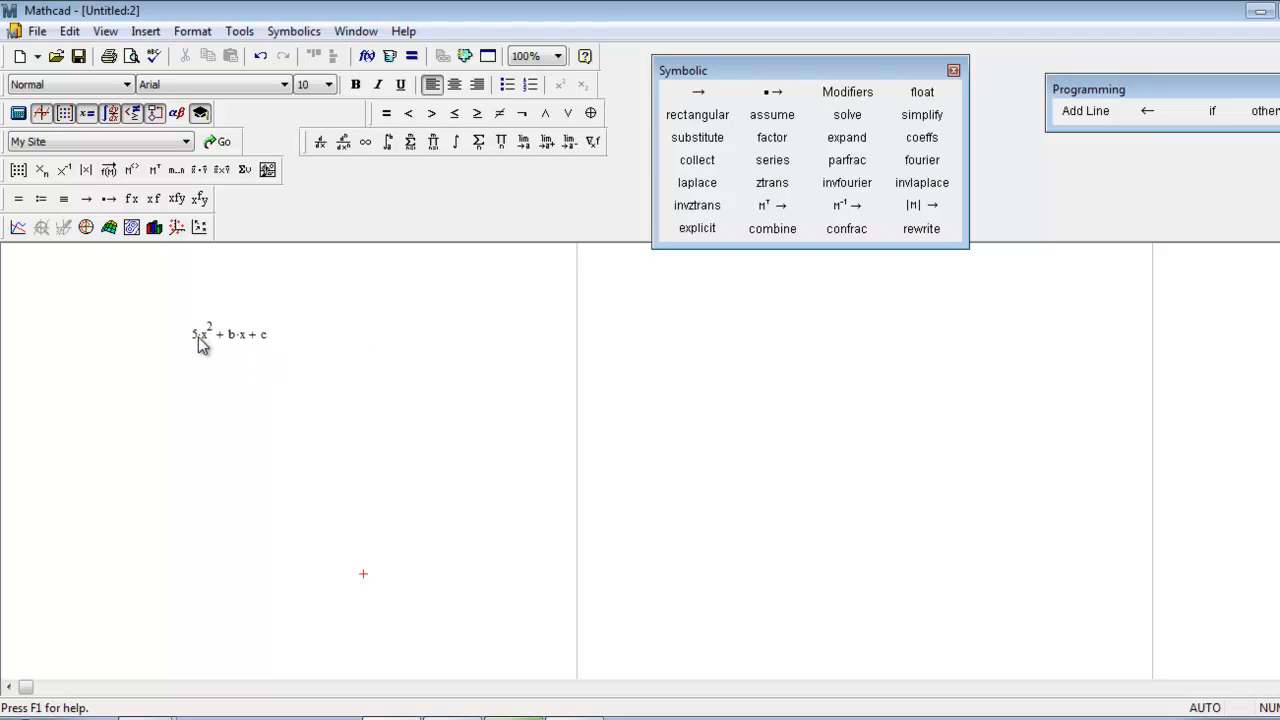
Undo the deletion and the change of coefficient a, and remove the three solution regions below the quadratic again.
key(ctrl+z)
key(ctrl+z)
click(377, 511)
drag(434, 550, 240, 366)
key(Delete)
click(284, 393)
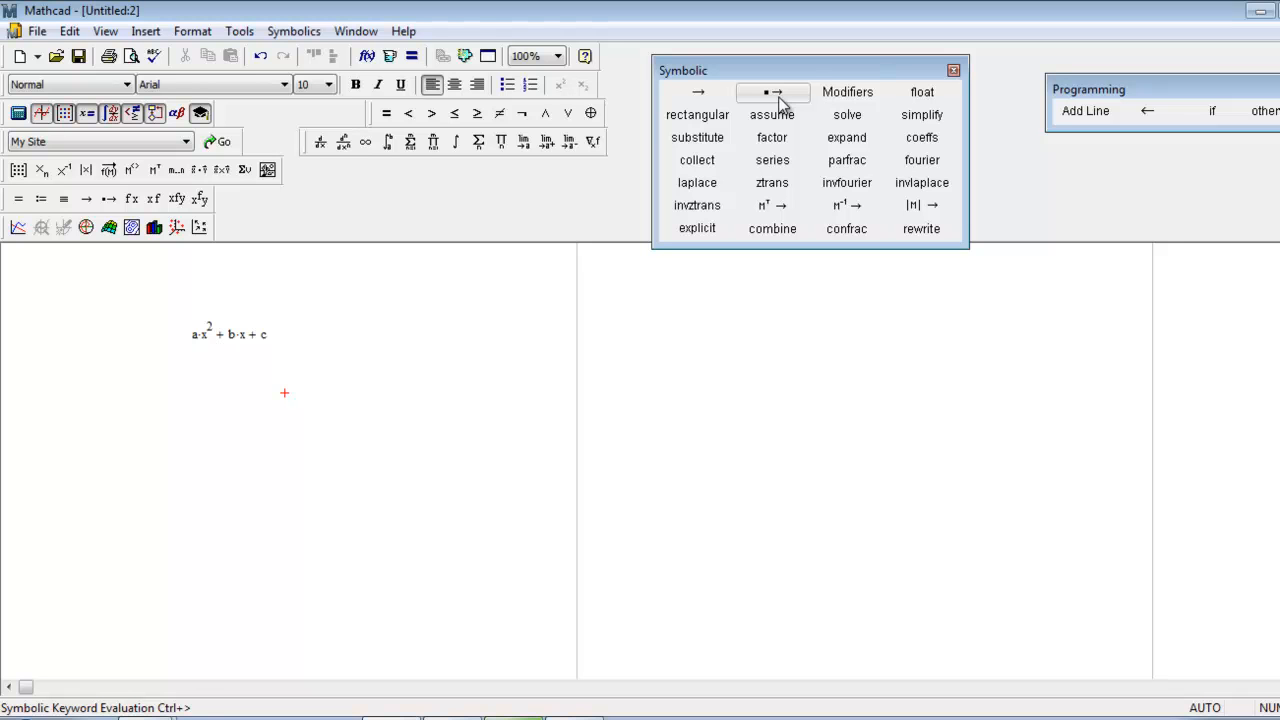
Append a symbolic evaluation arrow with a keyword placeholder to the end of the quadratic.
click(265, 335)
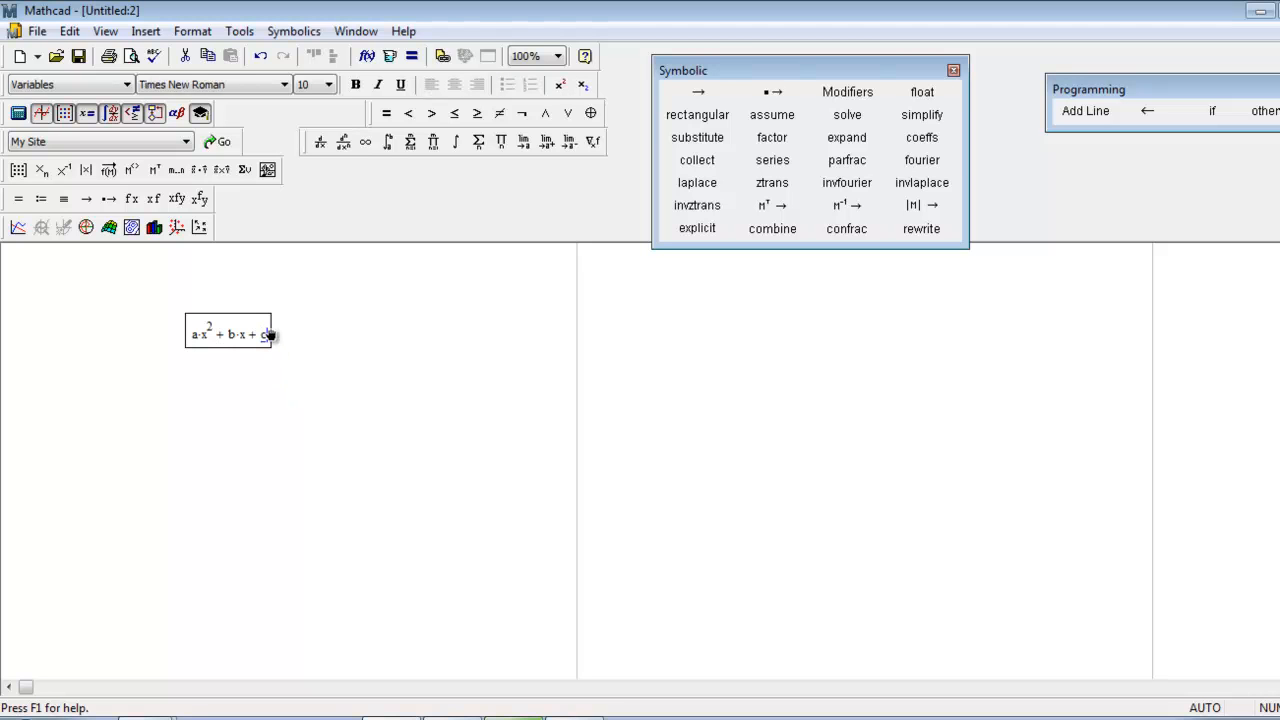
key(ctrl+period)
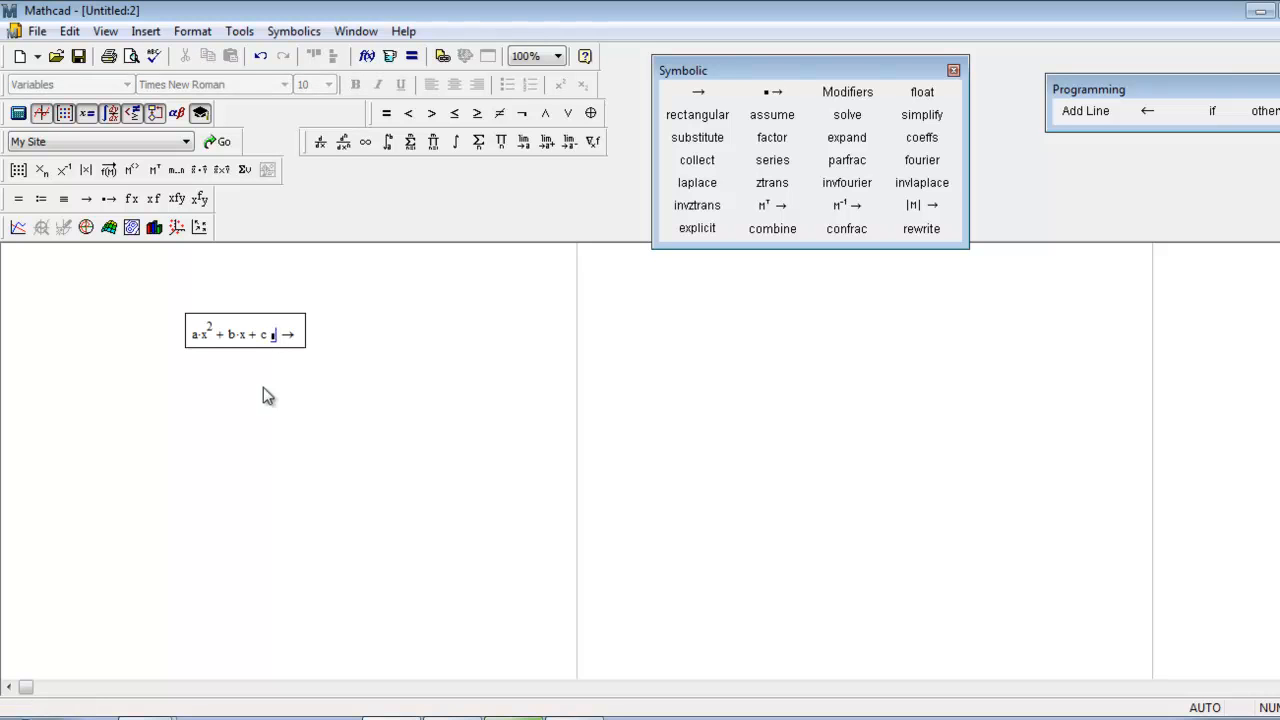
click(348, 284)
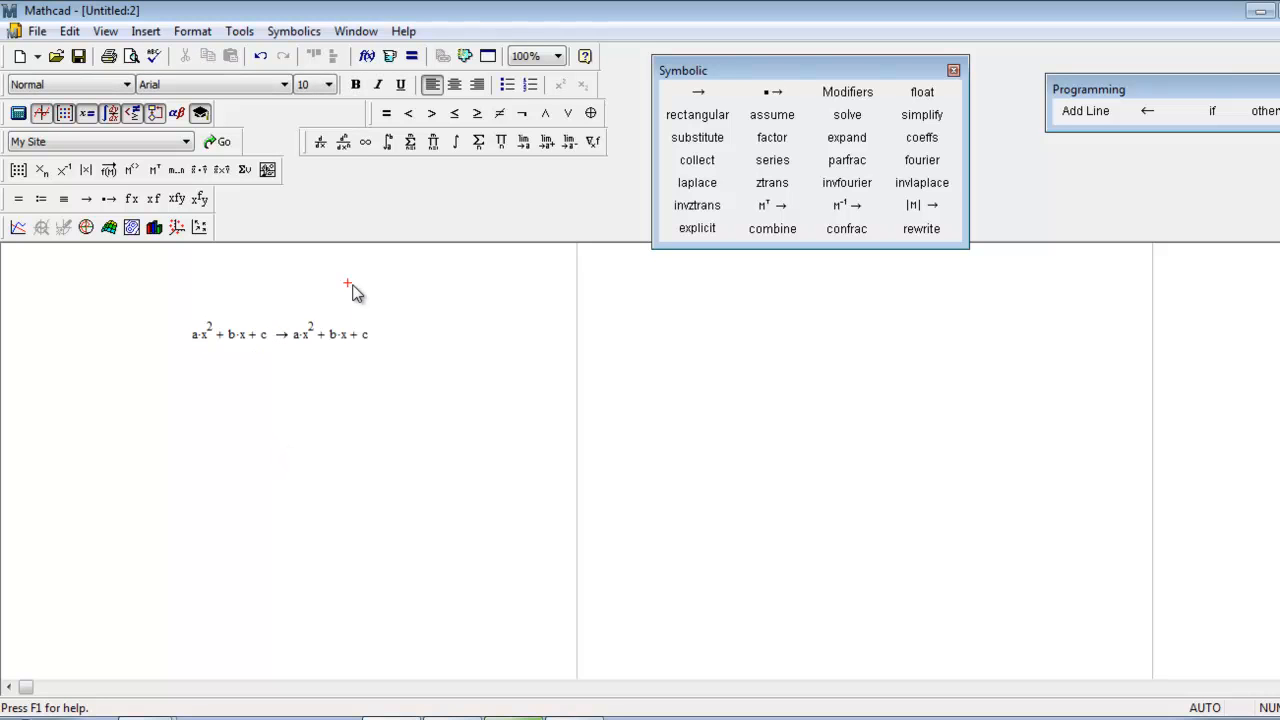
Add a text note reading "Ctrl + Shift + (.)" above the quadratic's symbolic evaluation.
key(shift+apostrophe)
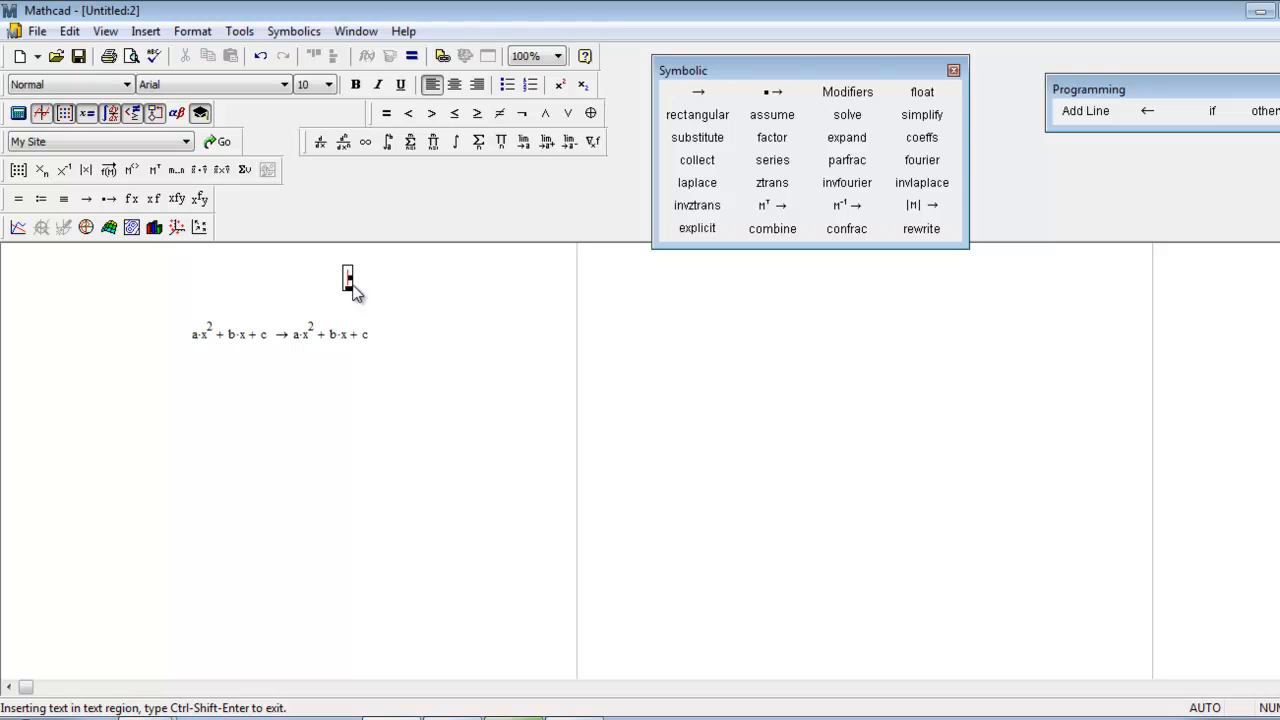
text(Ctrl + S)
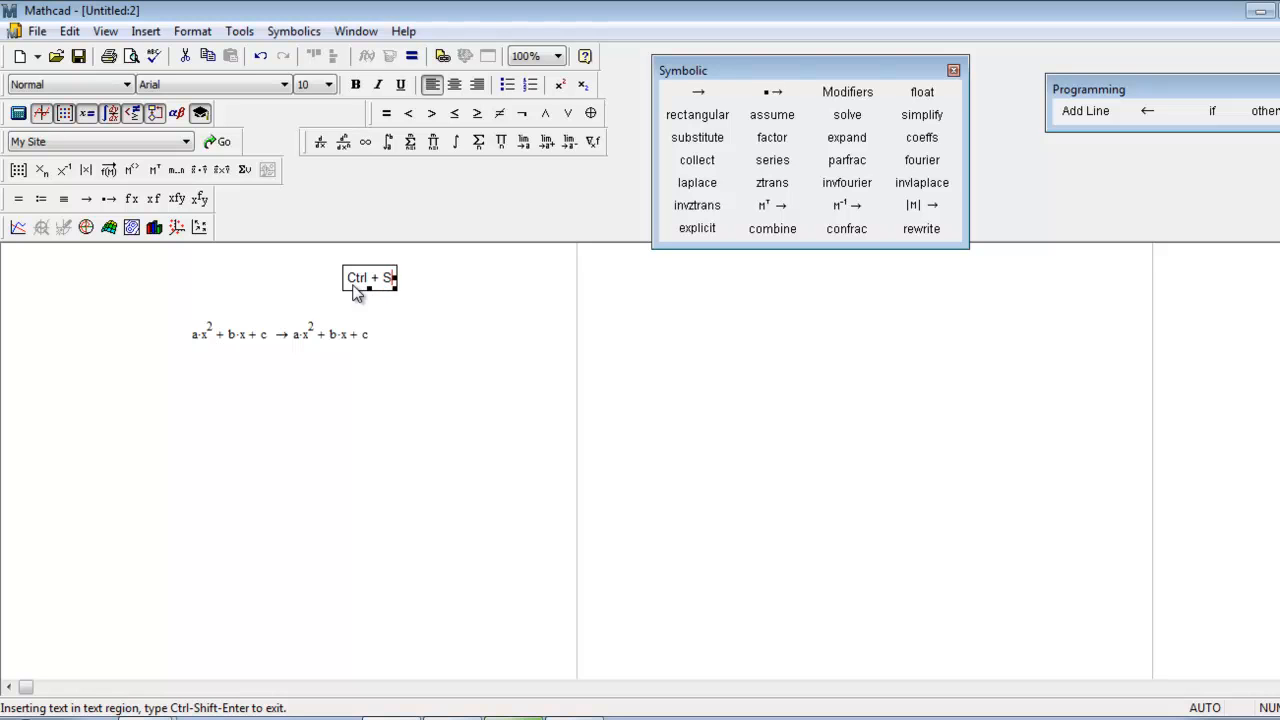
text(hift + (.))
click(379, 392)
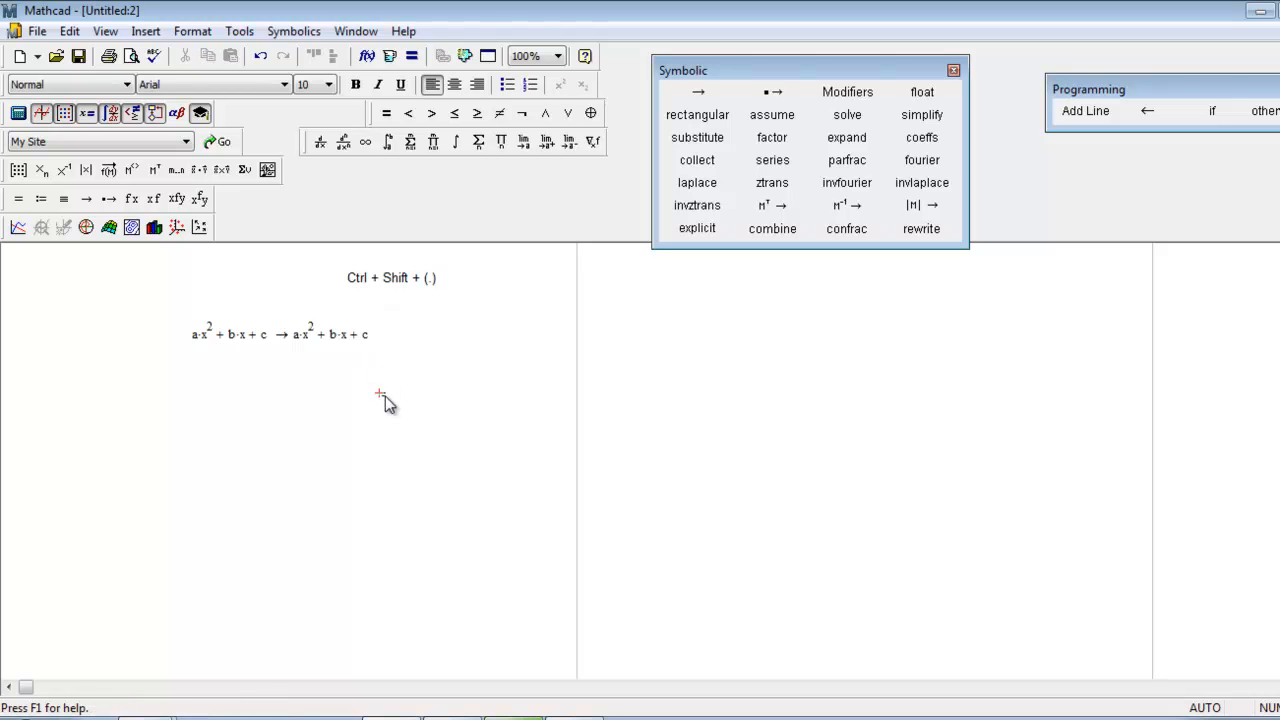
click(380, 277)
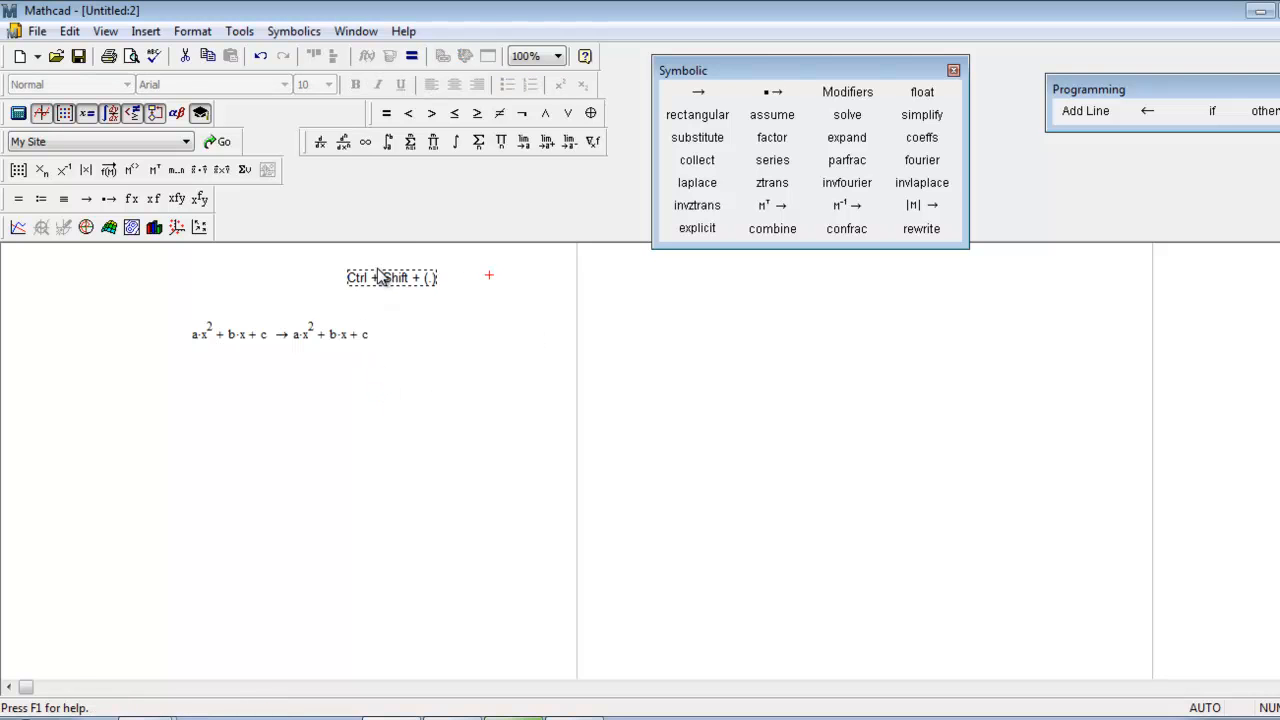
click(437, 384)
Fill the keyword placeholder of the quadratic's symbolic evaluation with "solve,x" and evaluate it.
click(330, 335)
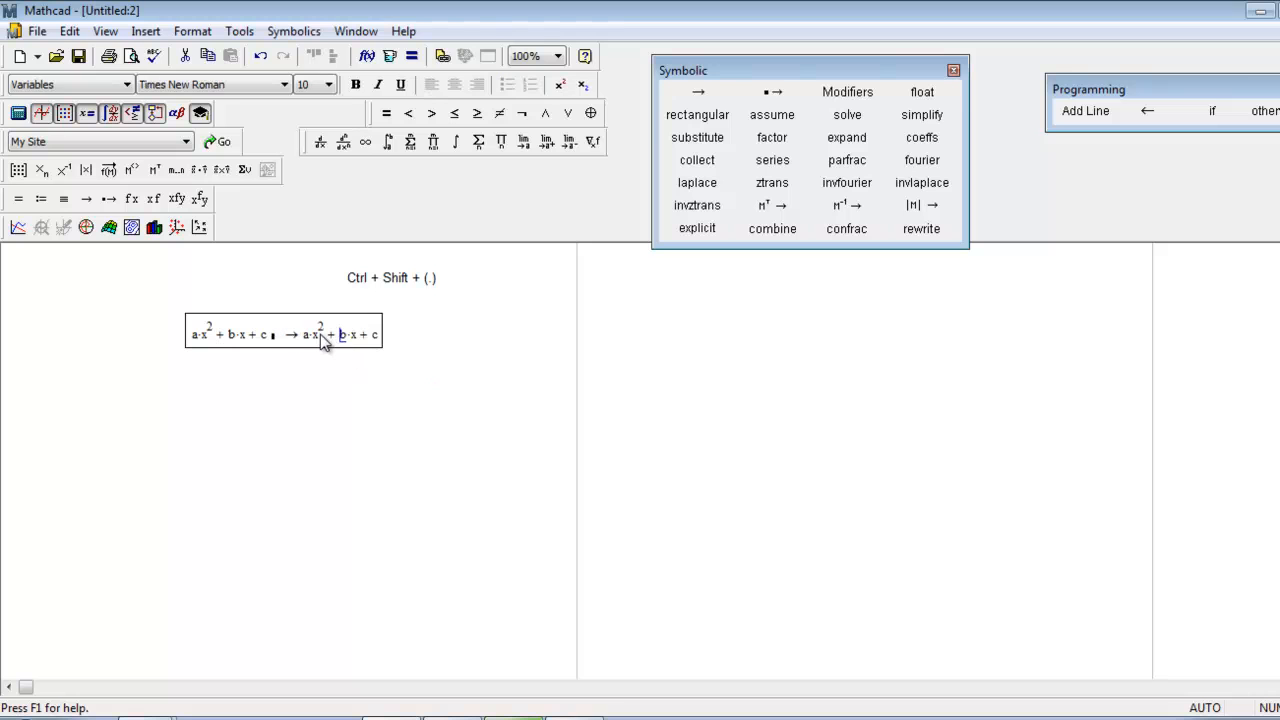
click(274, 336)
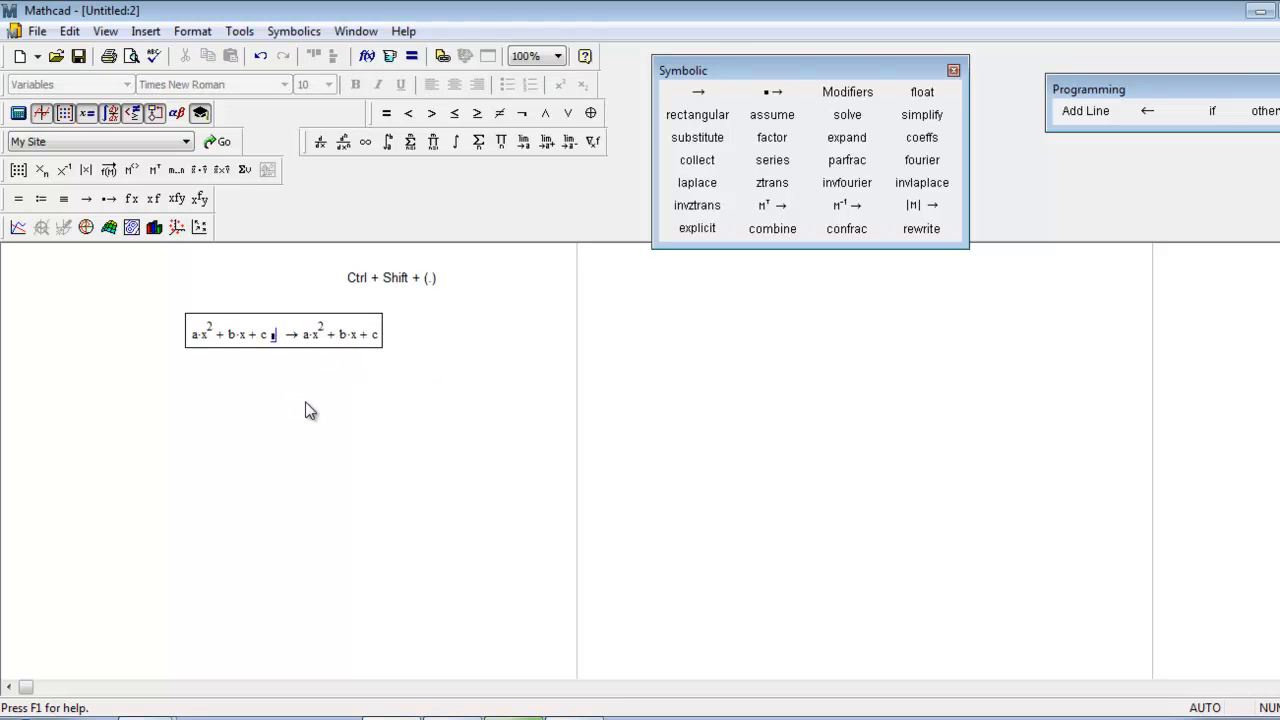
text(solve )
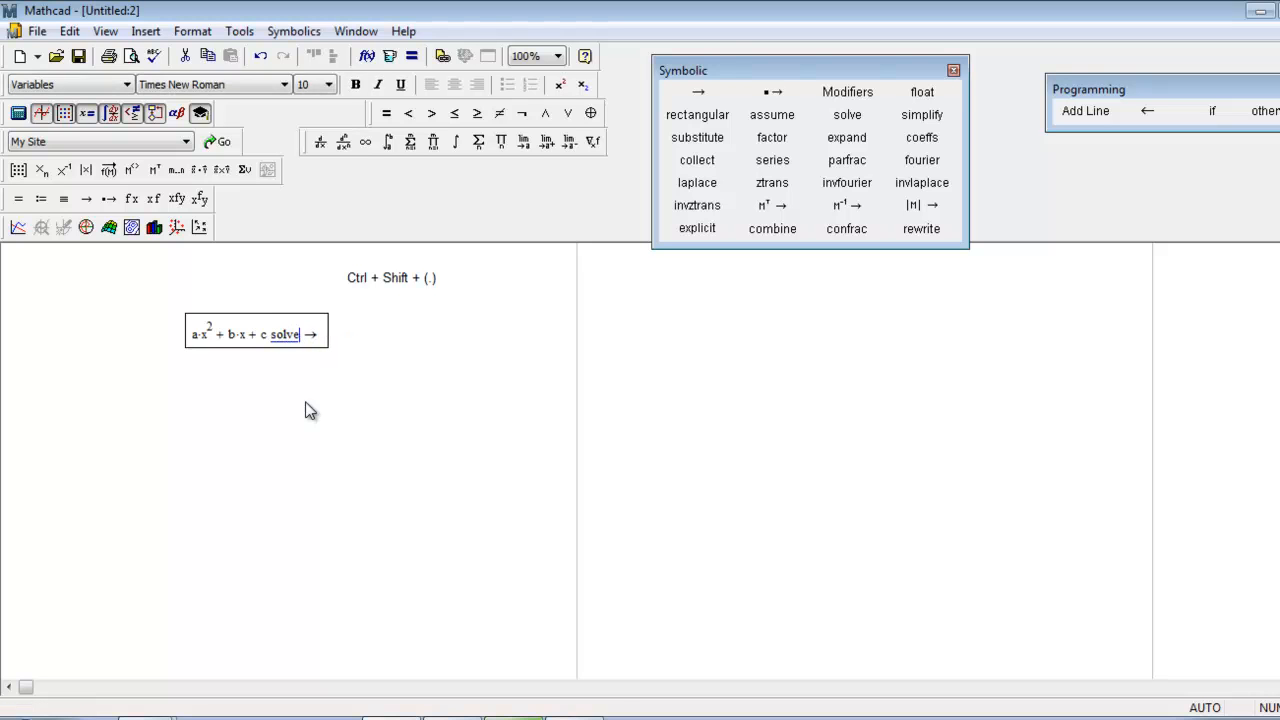
text(,x)
click(348, 387)
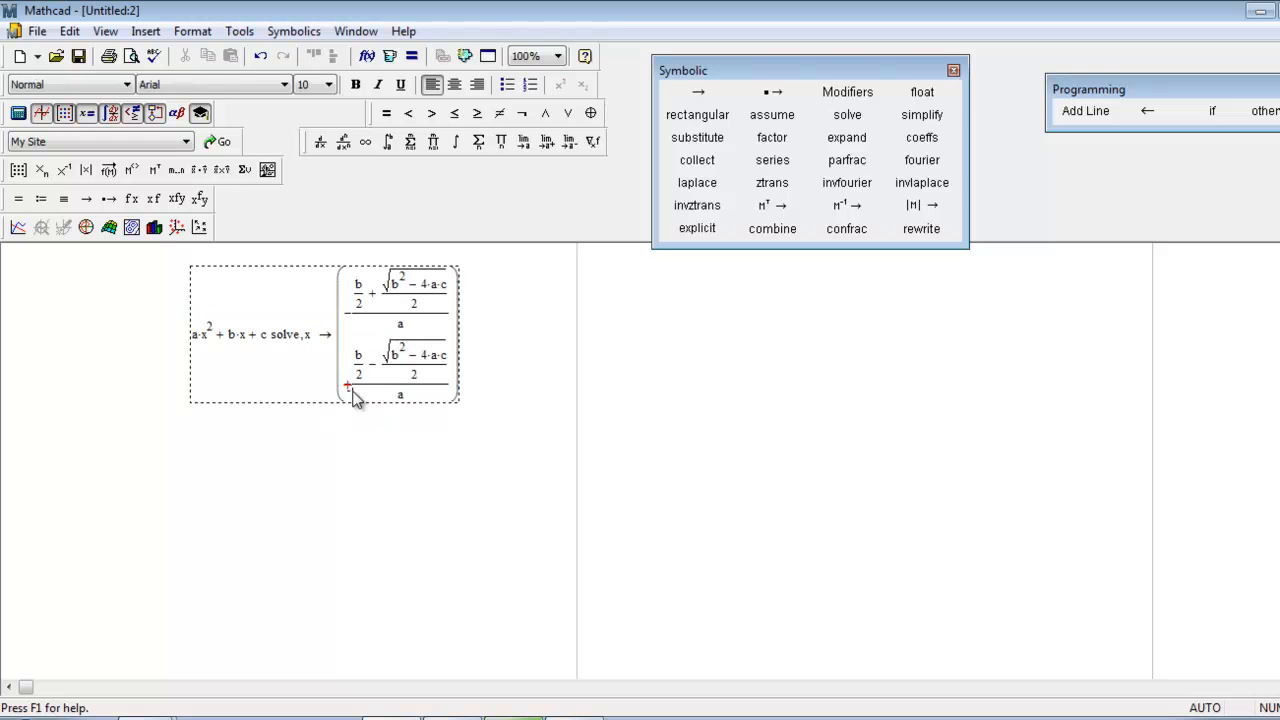
Move the evaluated quadratic region down so that it no longer covers the text note.
click(383, 541)
click(328, 337)
click(310, 259)
click(306, 327)
click(322, 259)
click(321, 298)
drag(357, 262, 365, 349)
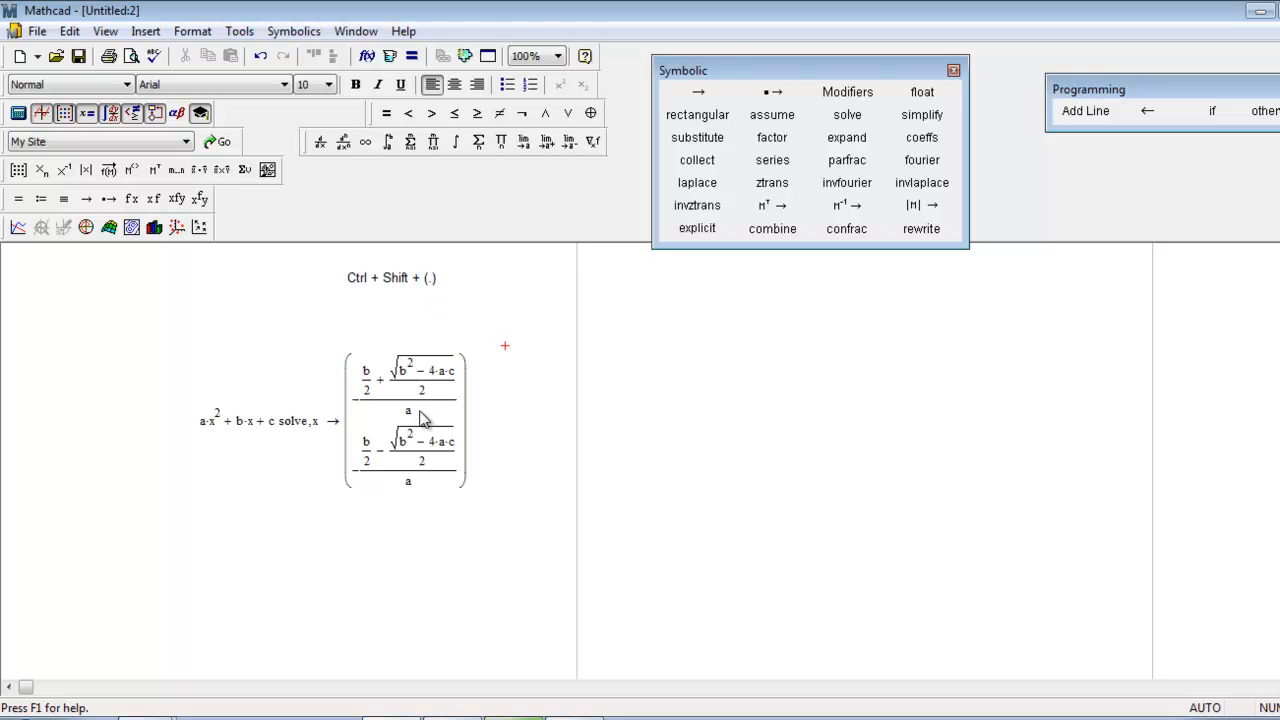
click(293, 31)
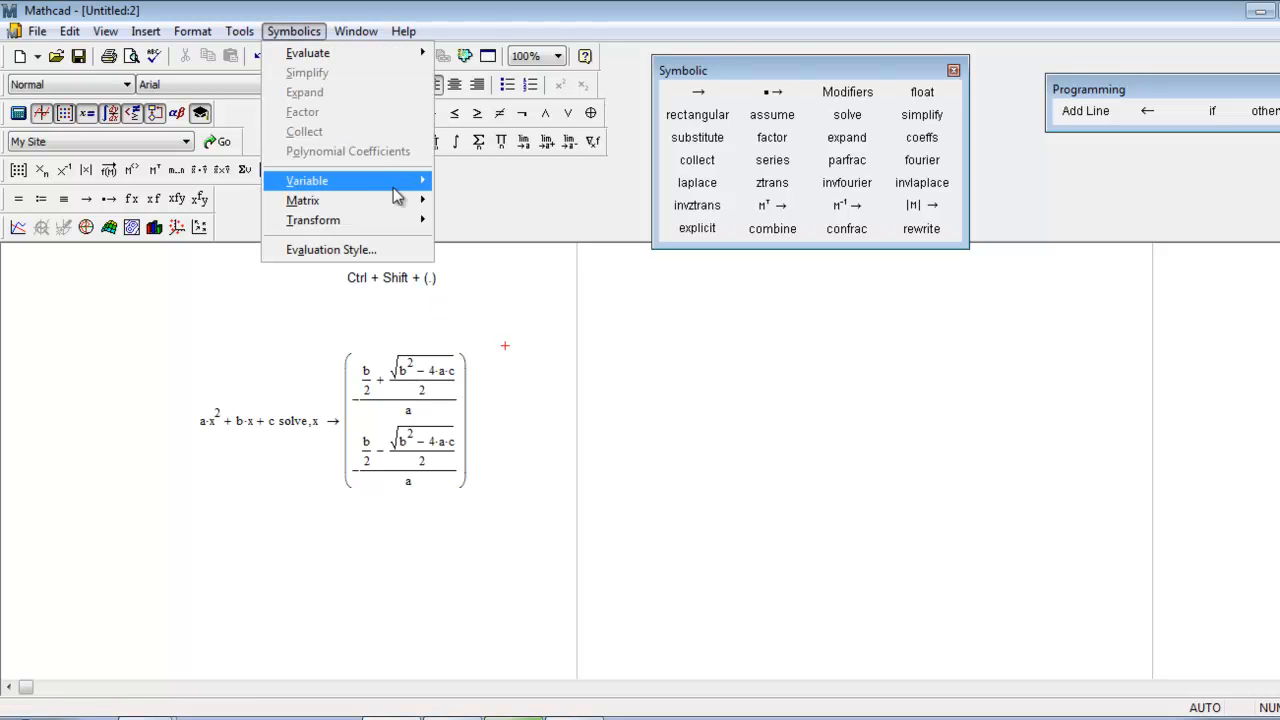
click(284, 597)
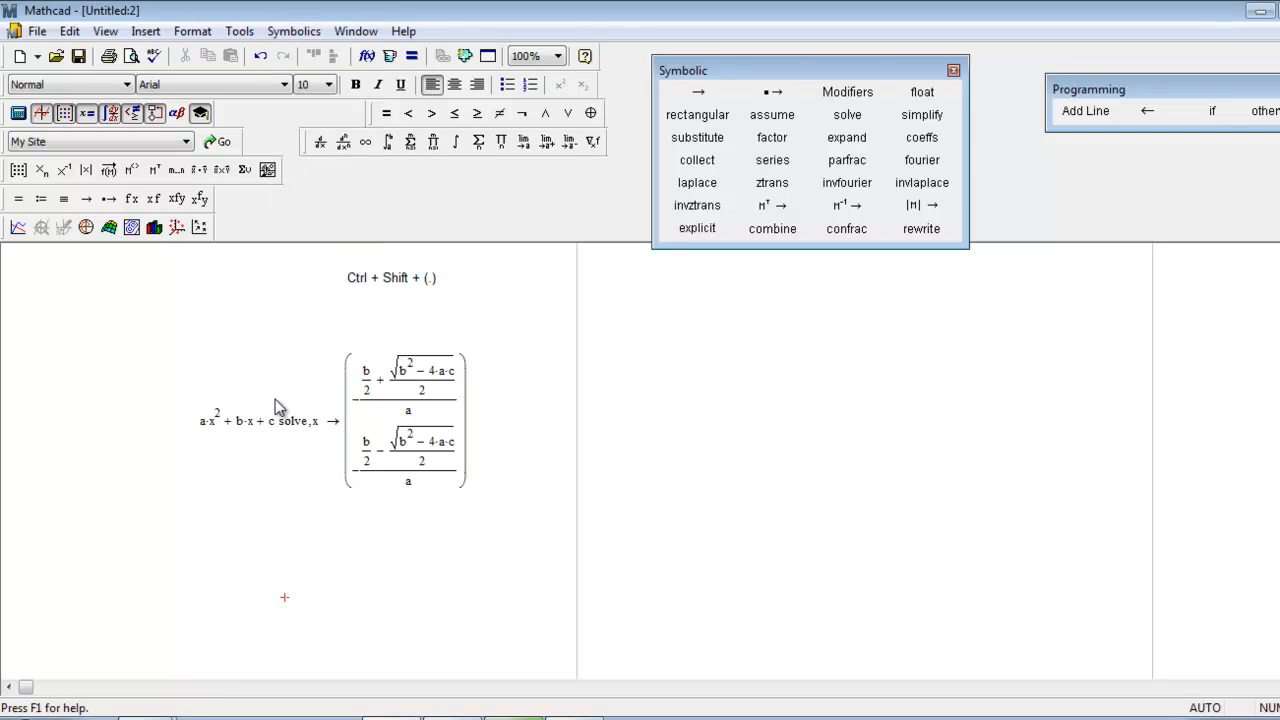
click(317, 424)
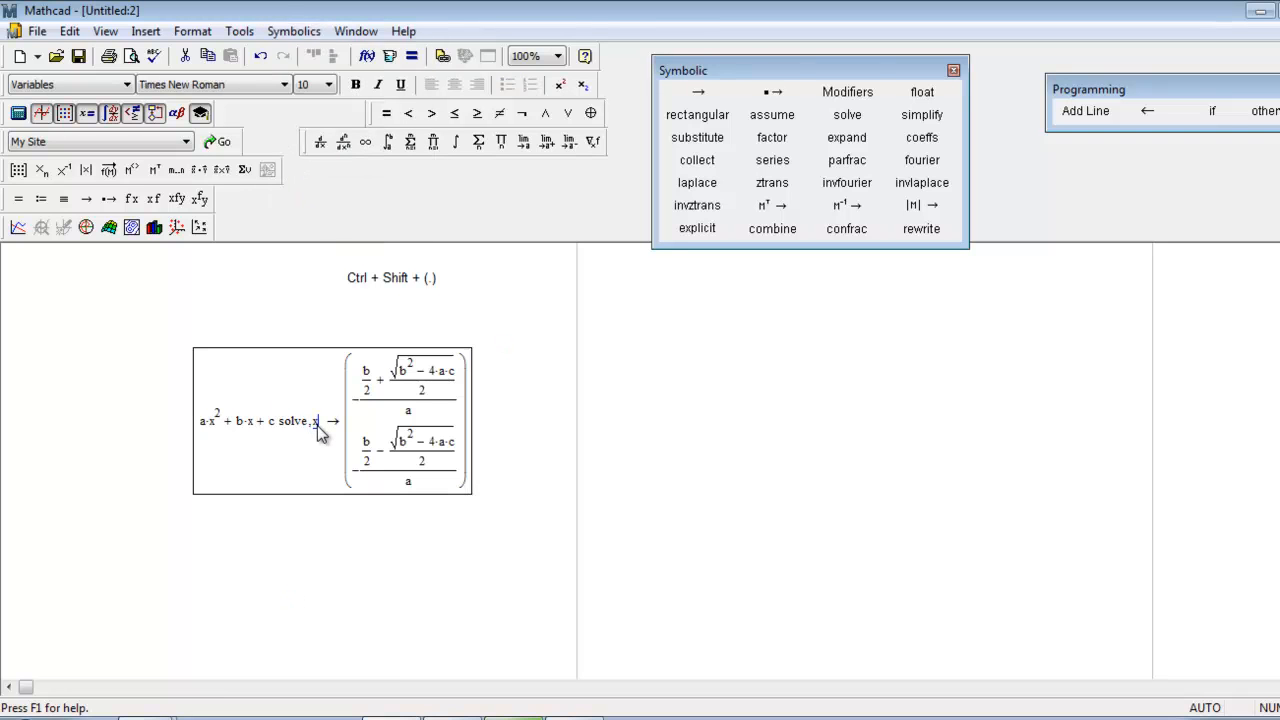
Change the variable after the quadratic's solve keyword to c and evaluate it.
key(BackSpace)
text(c)
key(Return)
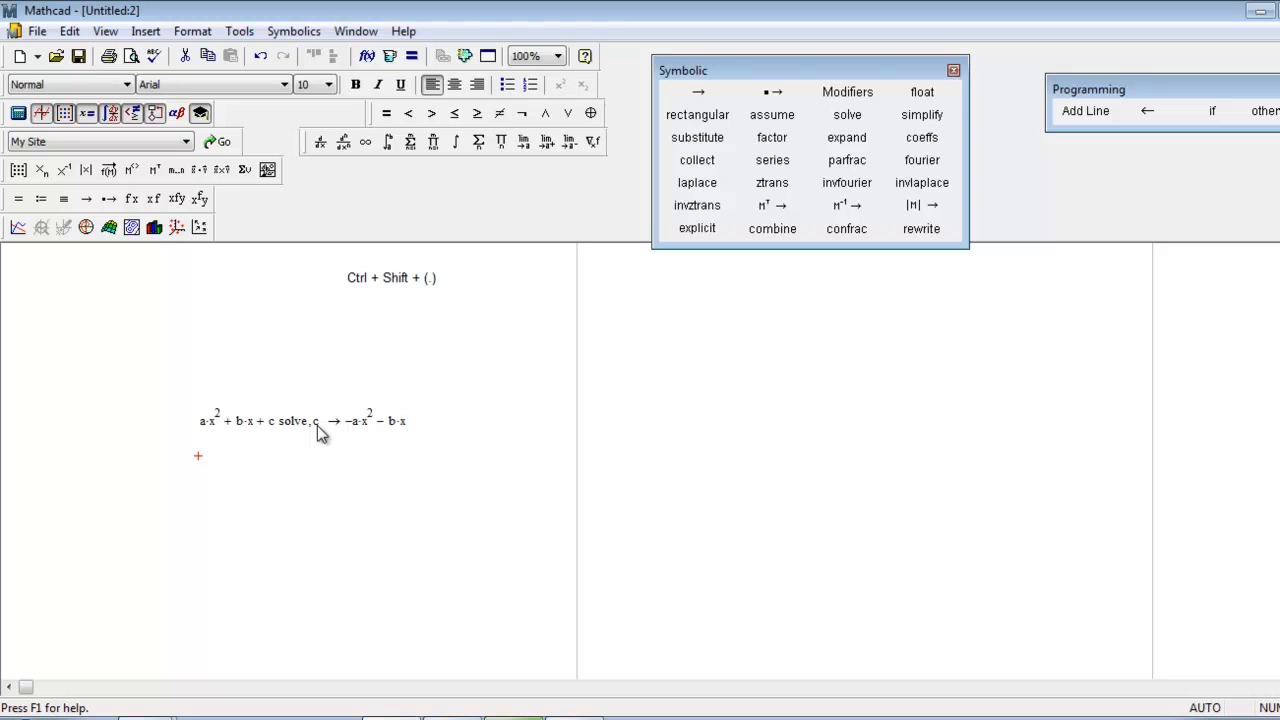
Undo the last change of the quadratic's solve variable and leave the region.
click(380, 481)
key(ctrl+z)
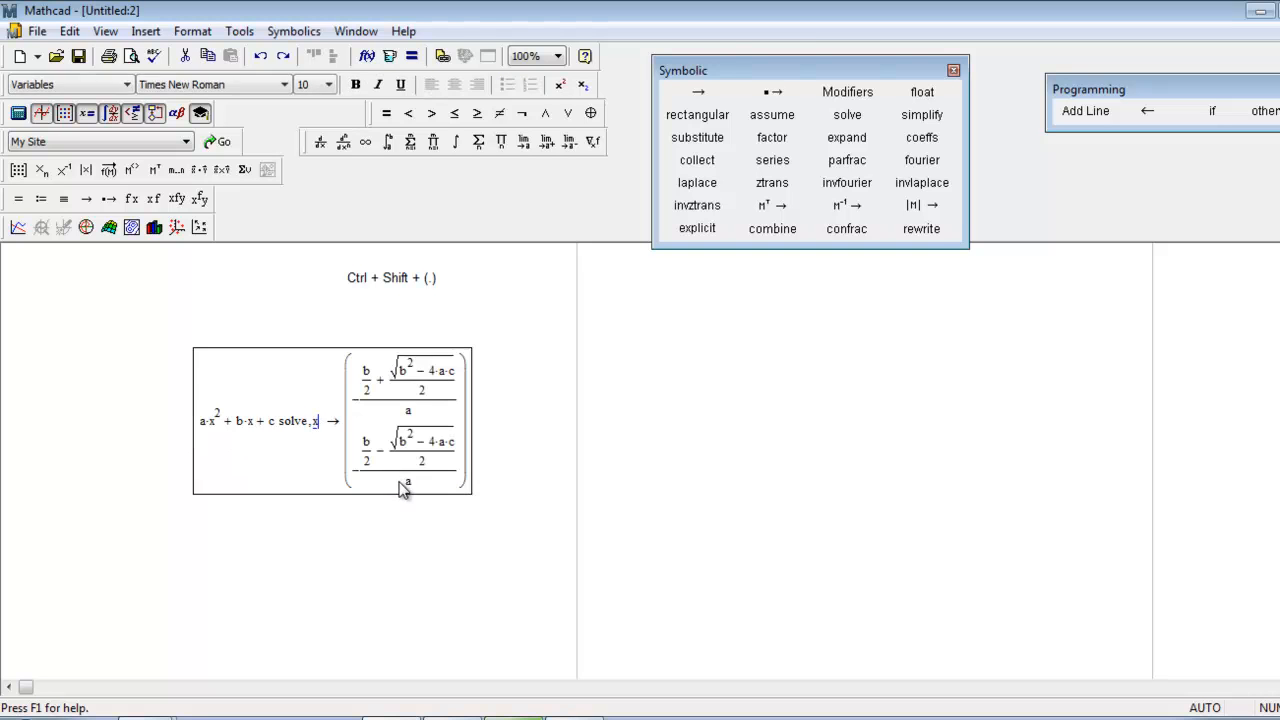
click(395, 582)
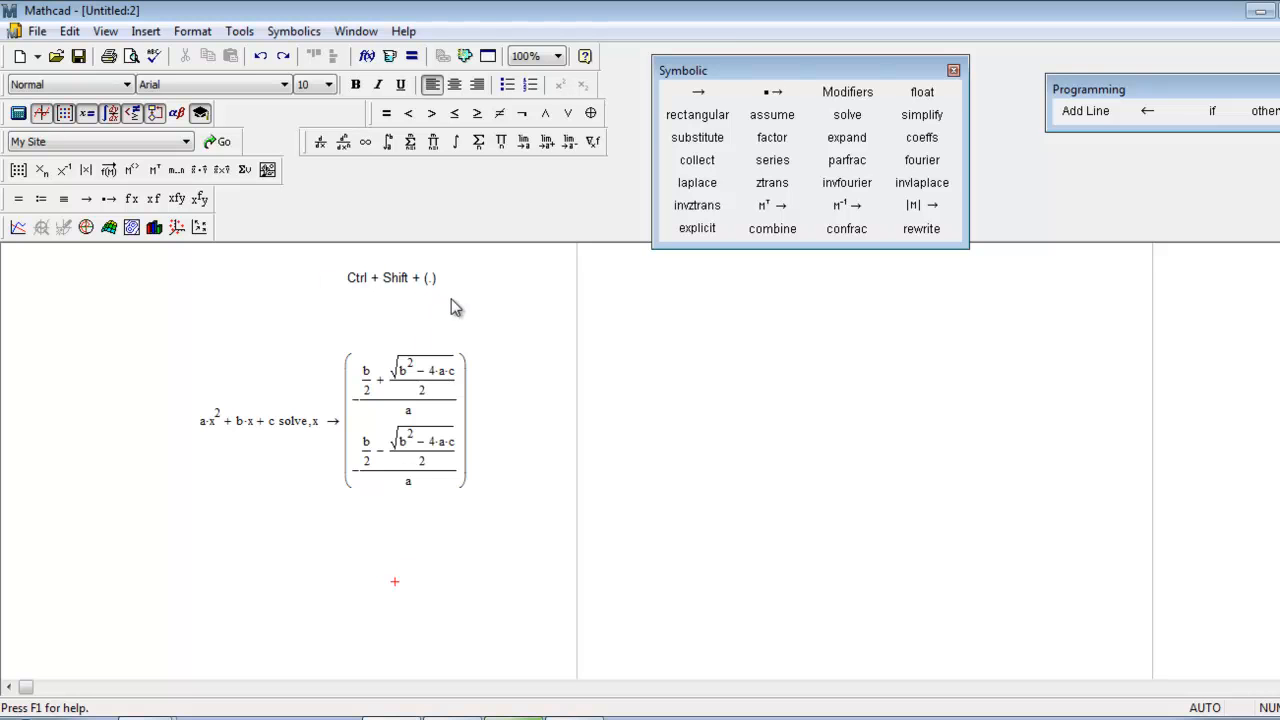
Replace the coefficient a of the quadratic with 6 and re-evaluate the symbolic solution.
click(205, 424)
key(BackSpace)
text(6)
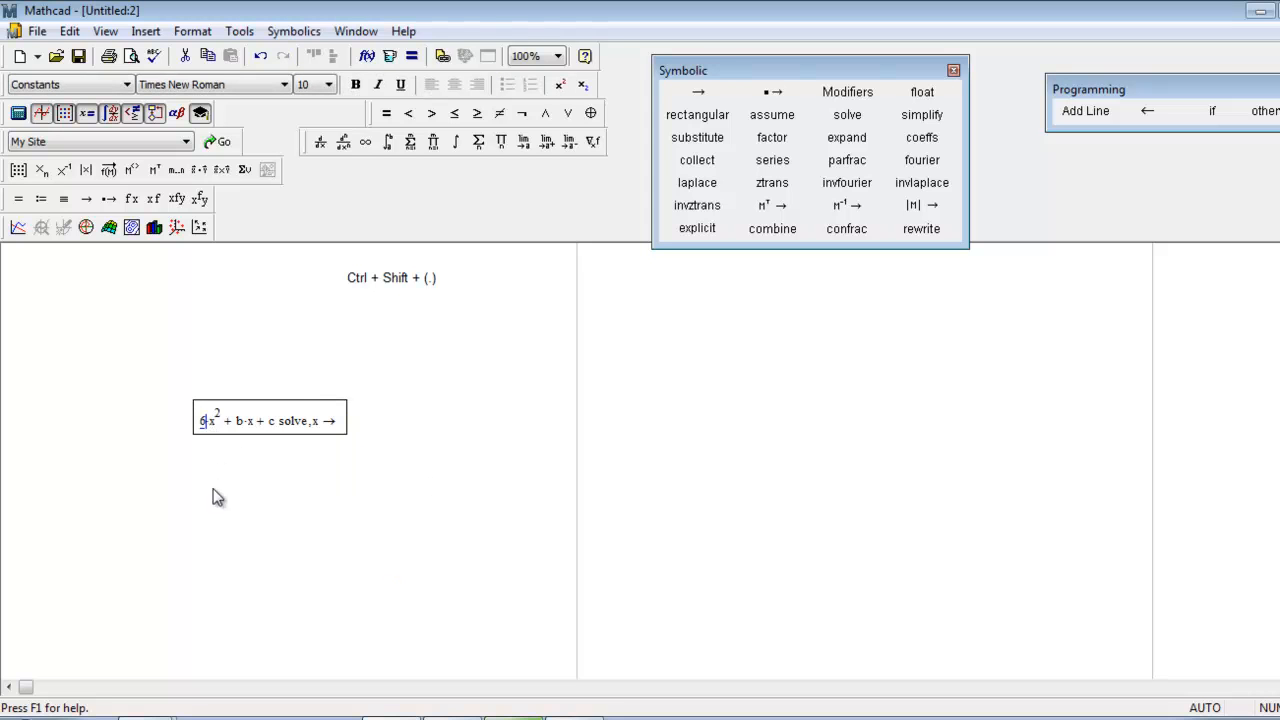
click(206, 513)
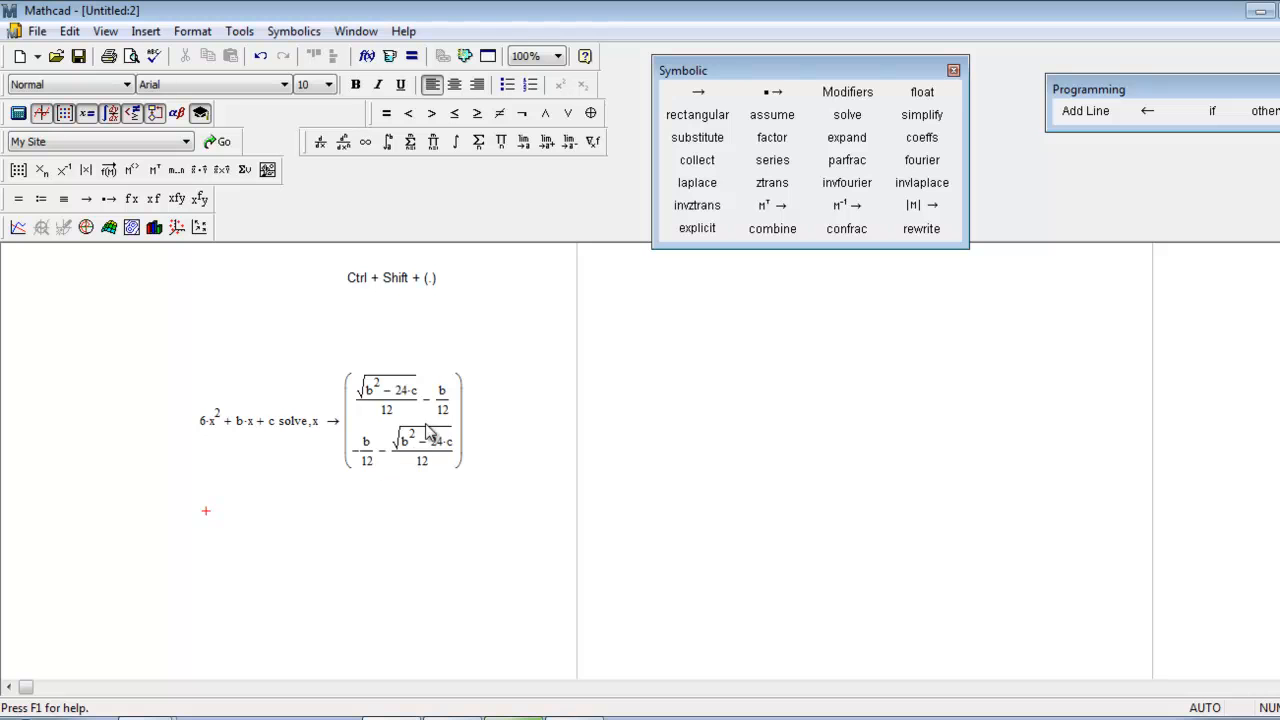
Replace the coefficient b of the quadratic with 5 and re-evaluate the symbolic solution.
click(239, 421)
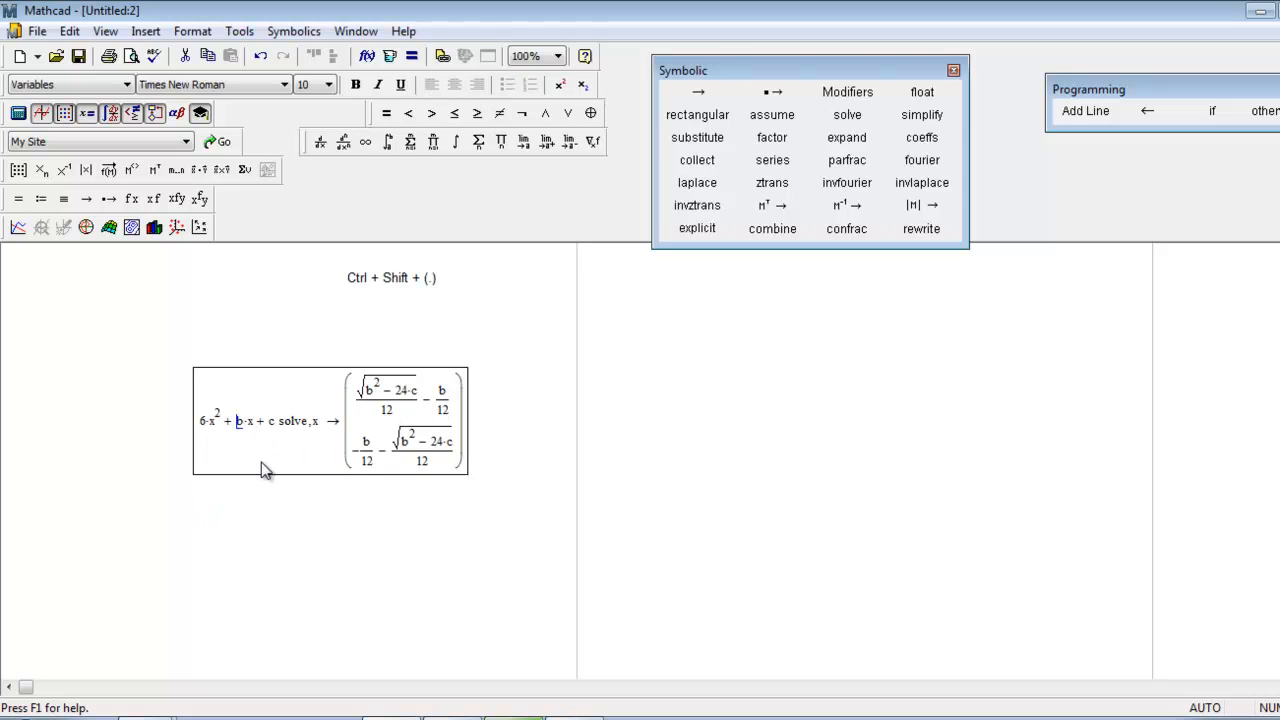
key(Delete)
text(5)
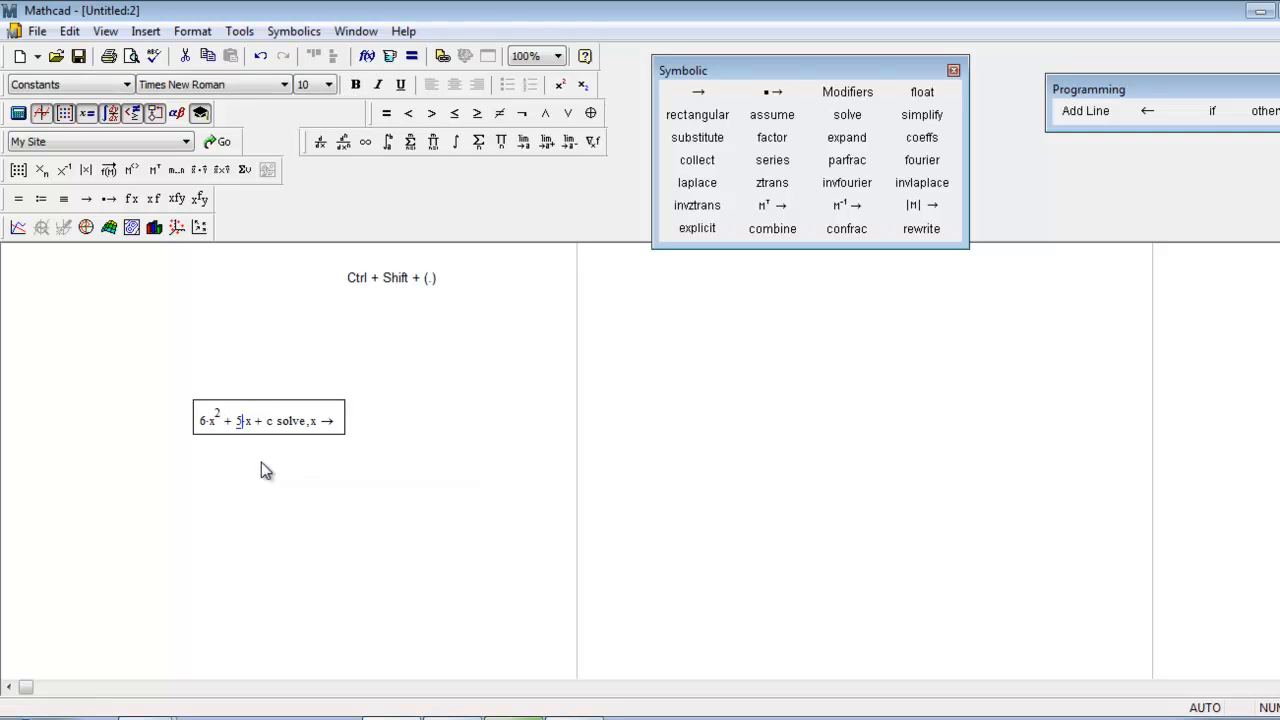
click(287, 512)
Replace the "+ c" term at the end of the quadratic with "− 9" and re-evaluate the solution for x.
click(268, 424)
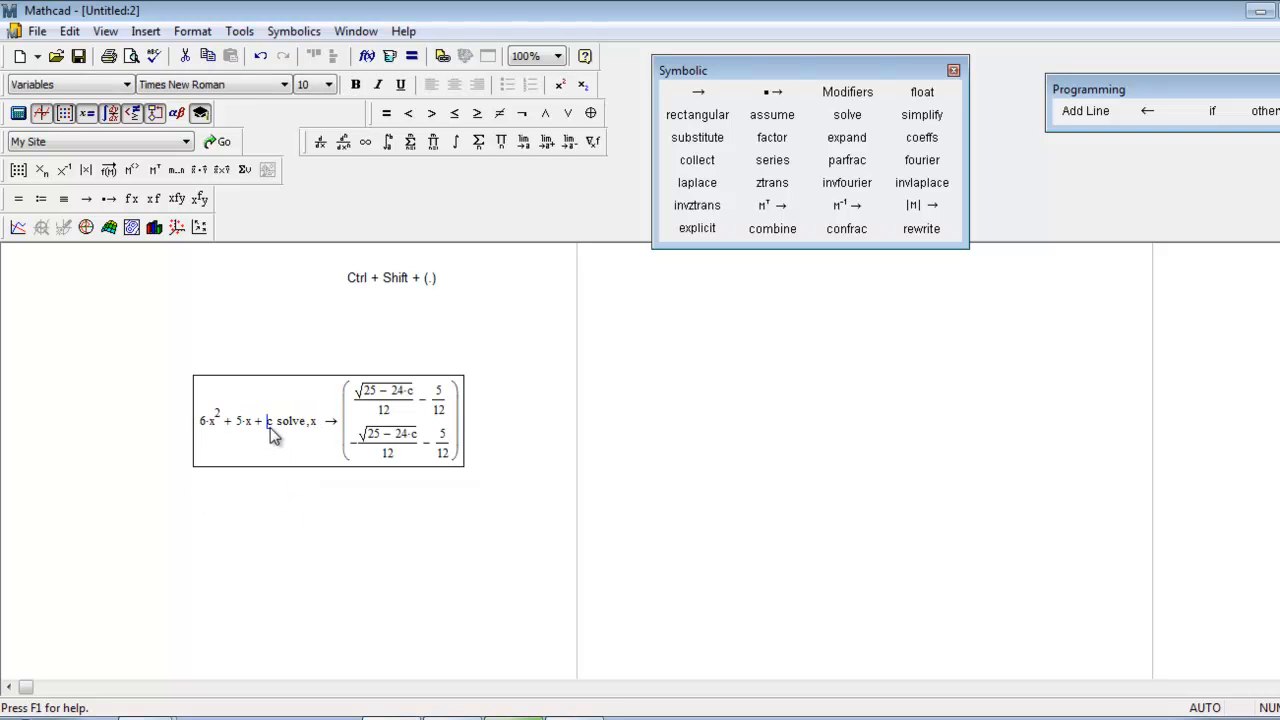
key(BackSpace)
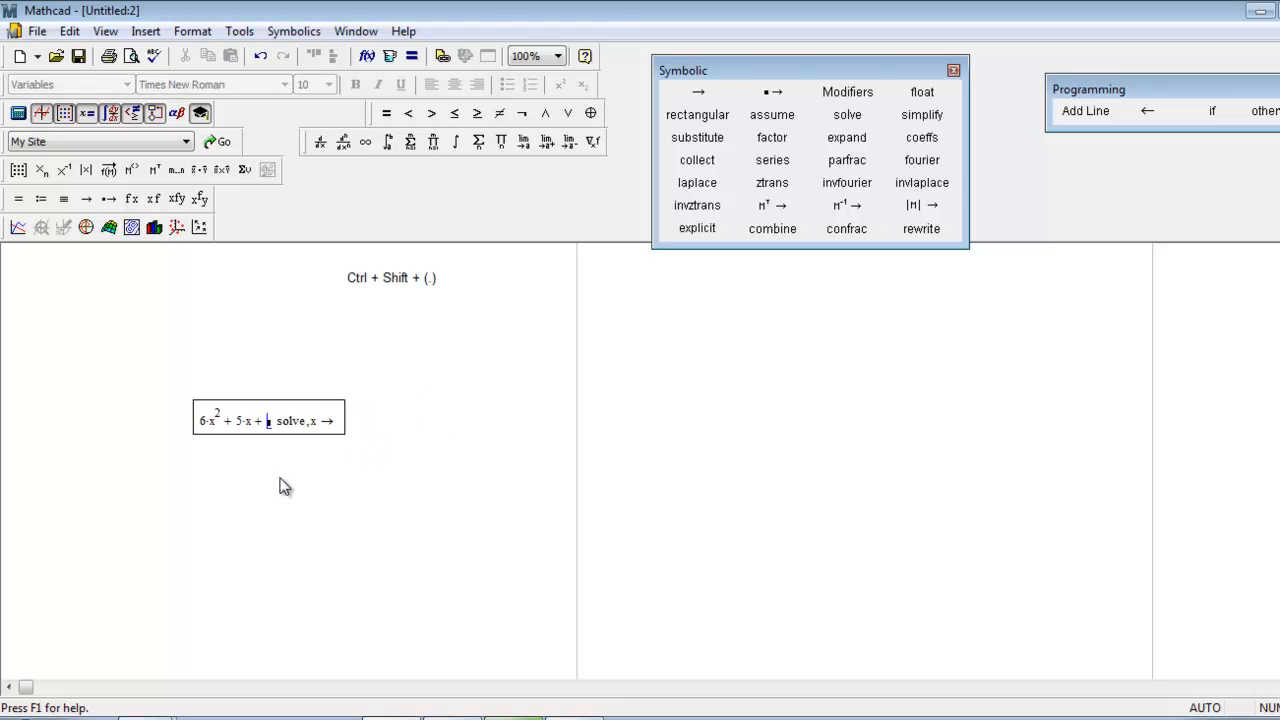
key(BackSpace)
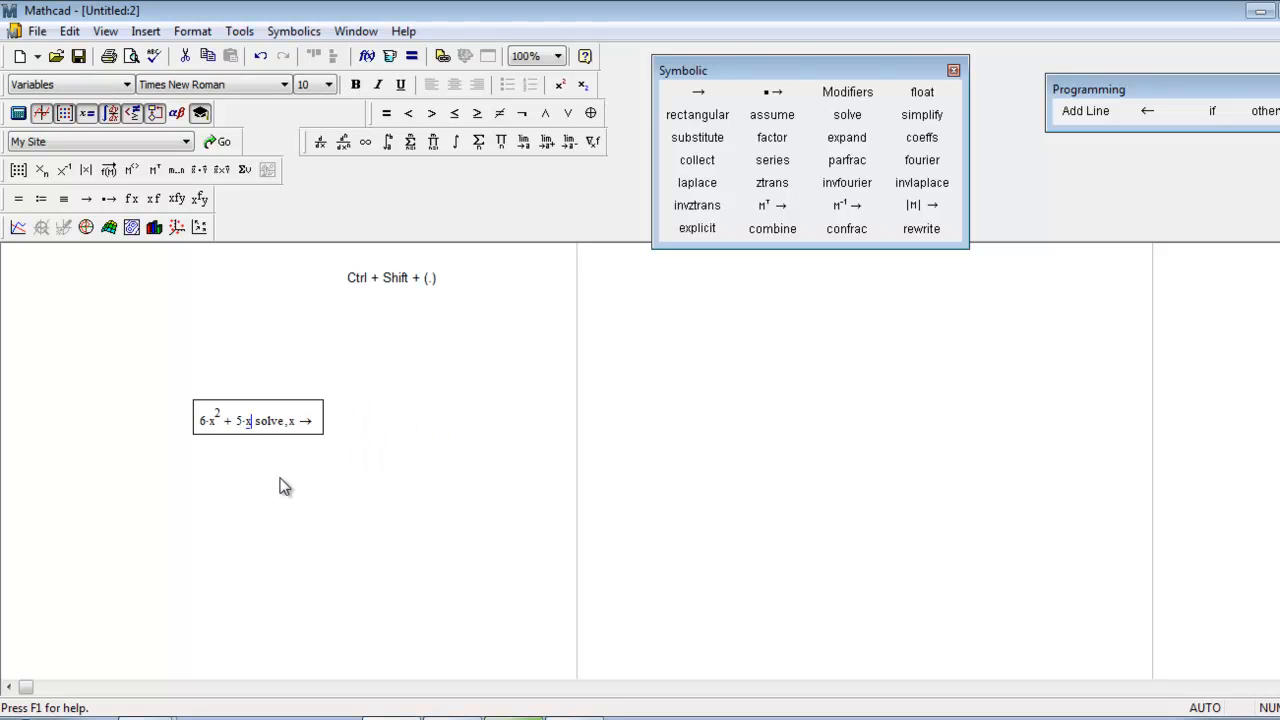
text(-9)
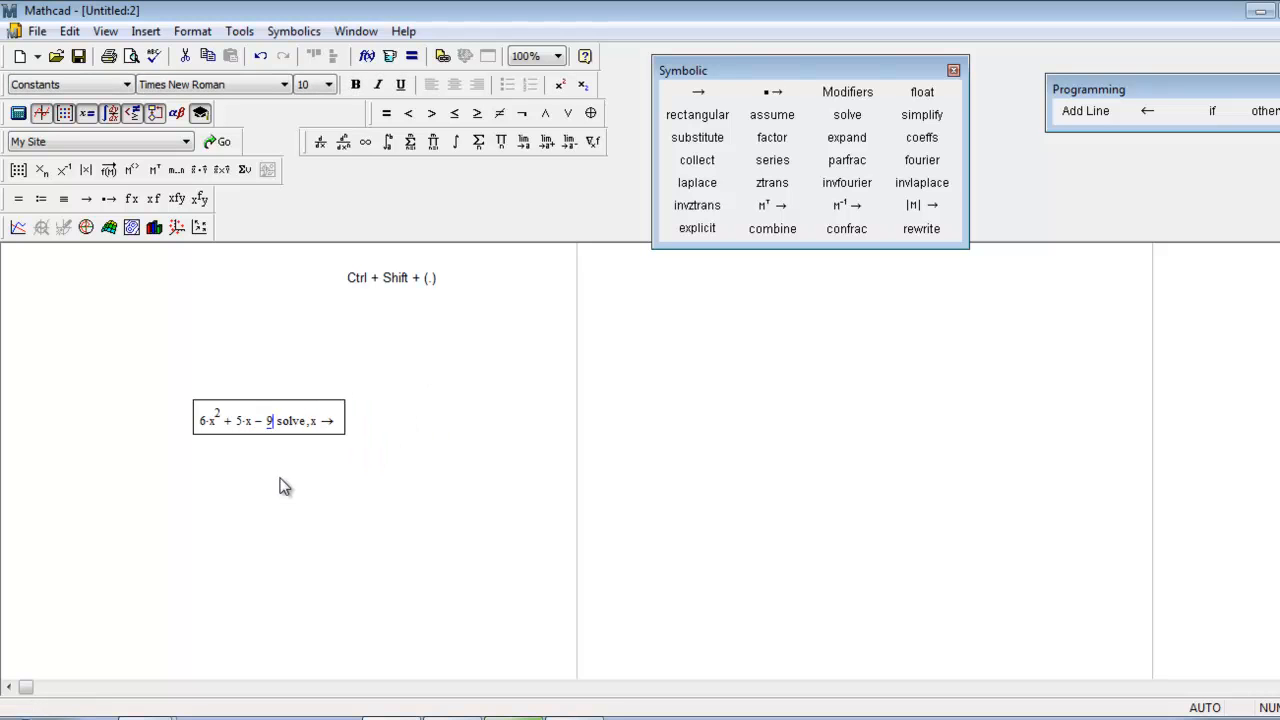
click(291, 535)
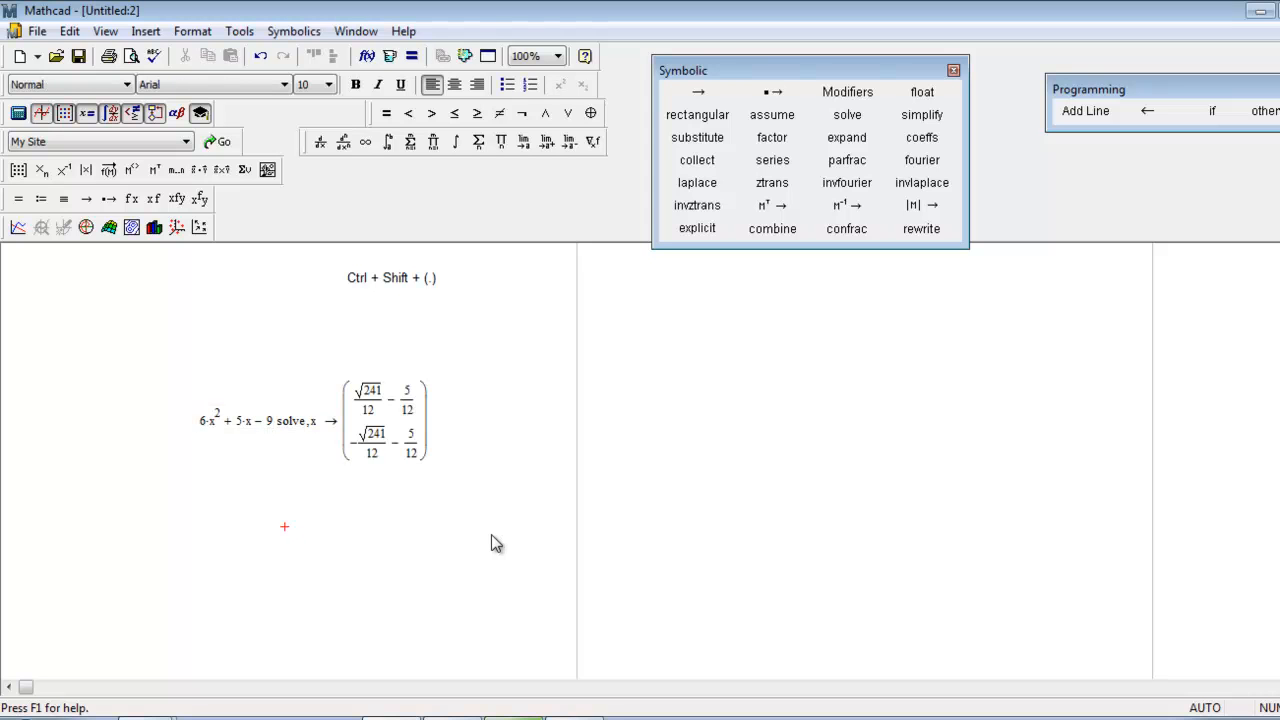
Move the solved quadratic region up and slightly left, closer to the text note, and deselect it.
drag(528, 503, 297, 380)
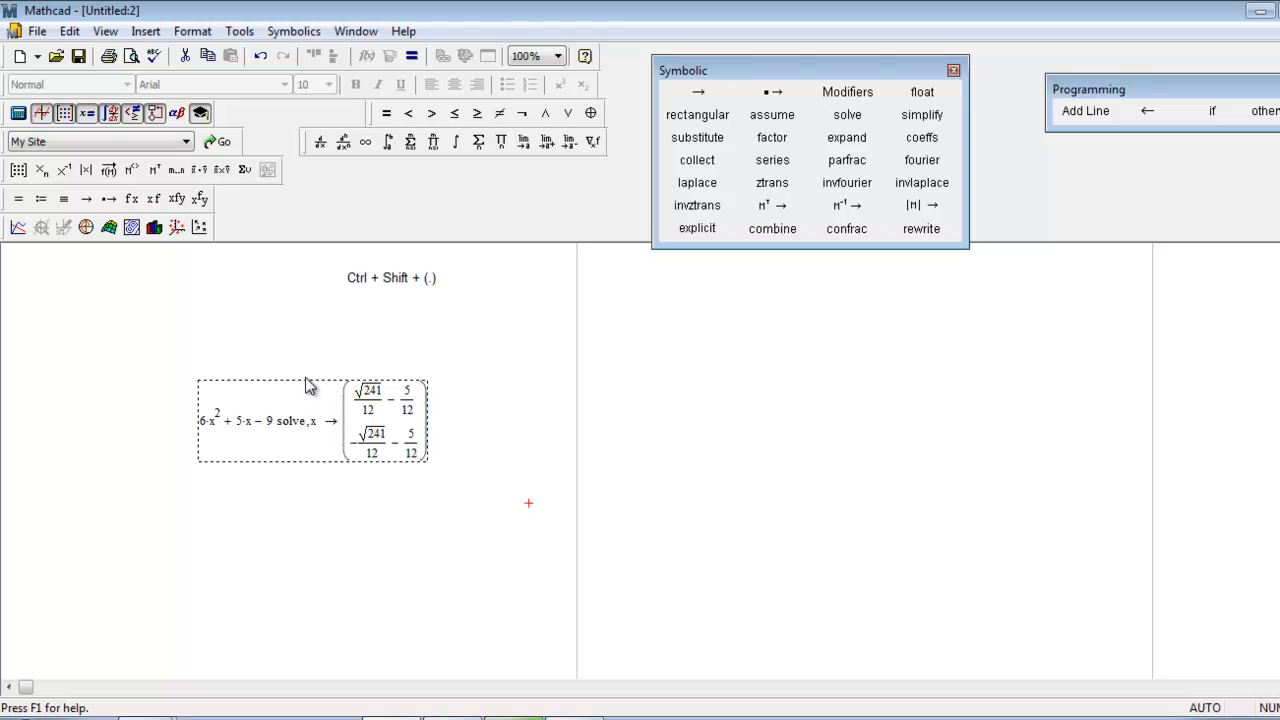
drag(306, 381, 274, 326)
click(390, 458)
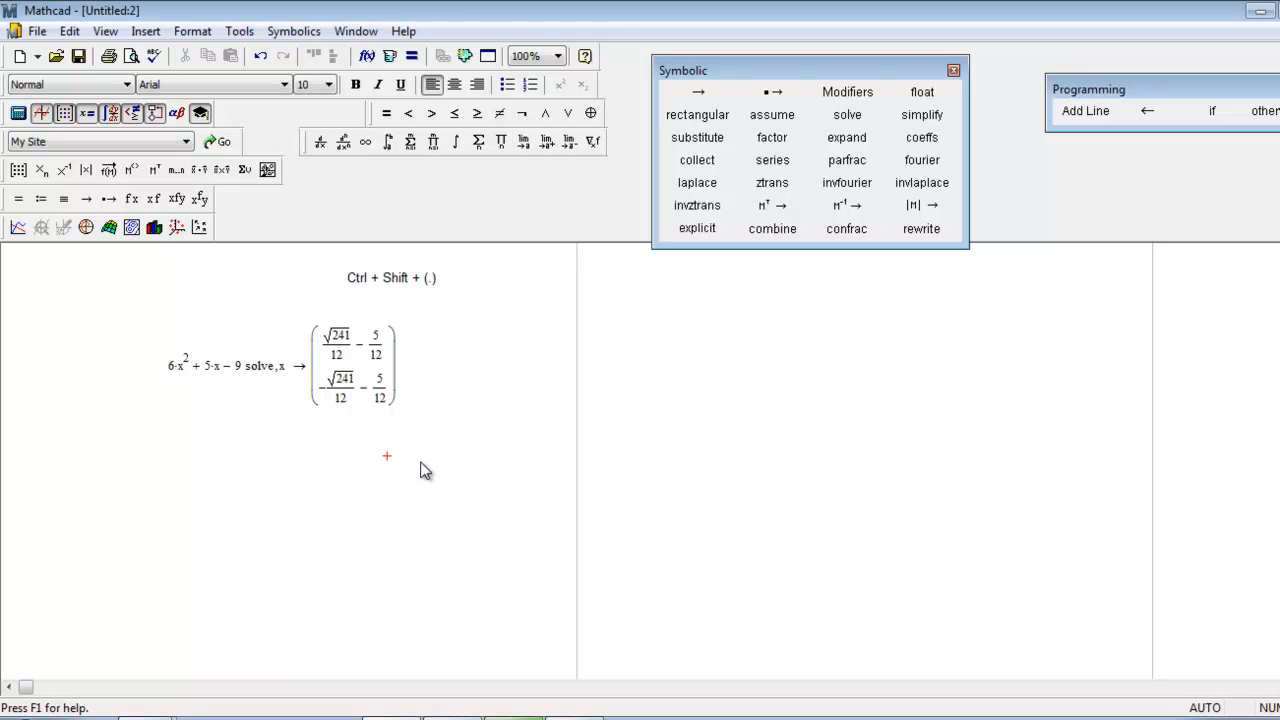
click(352, 344)
click(453, 380)
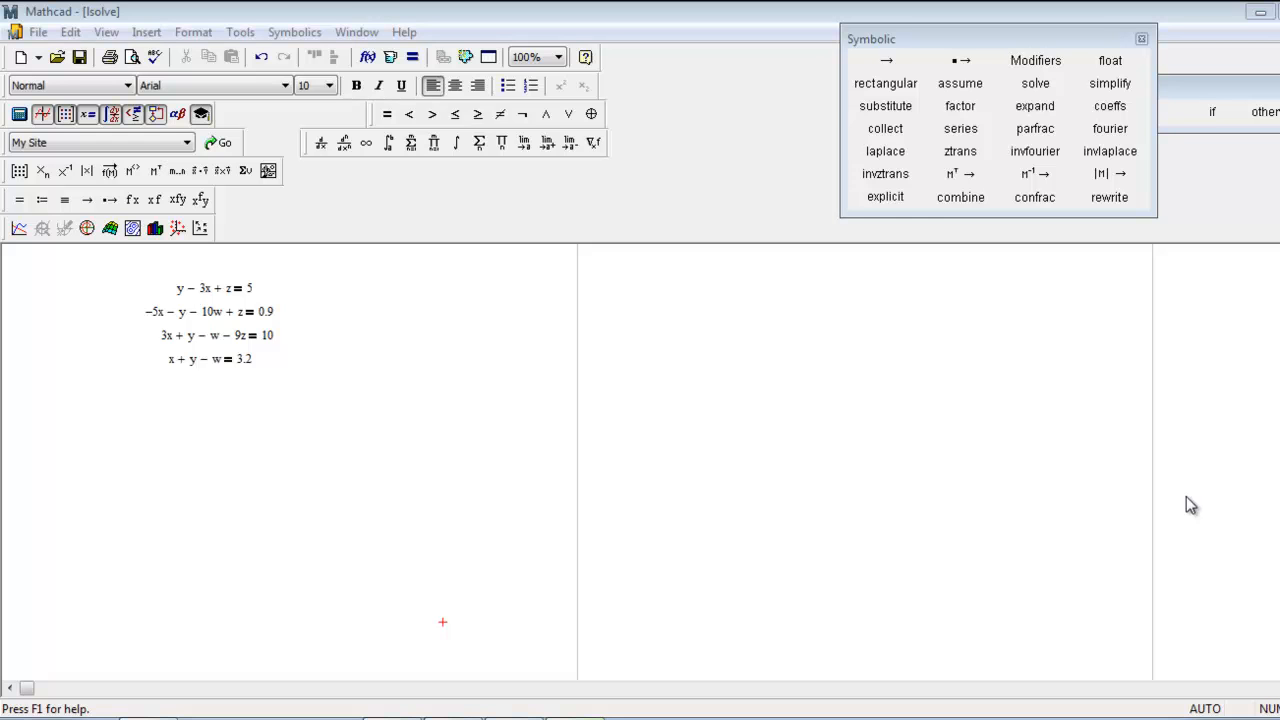
drag(158, 267, 272, 370)
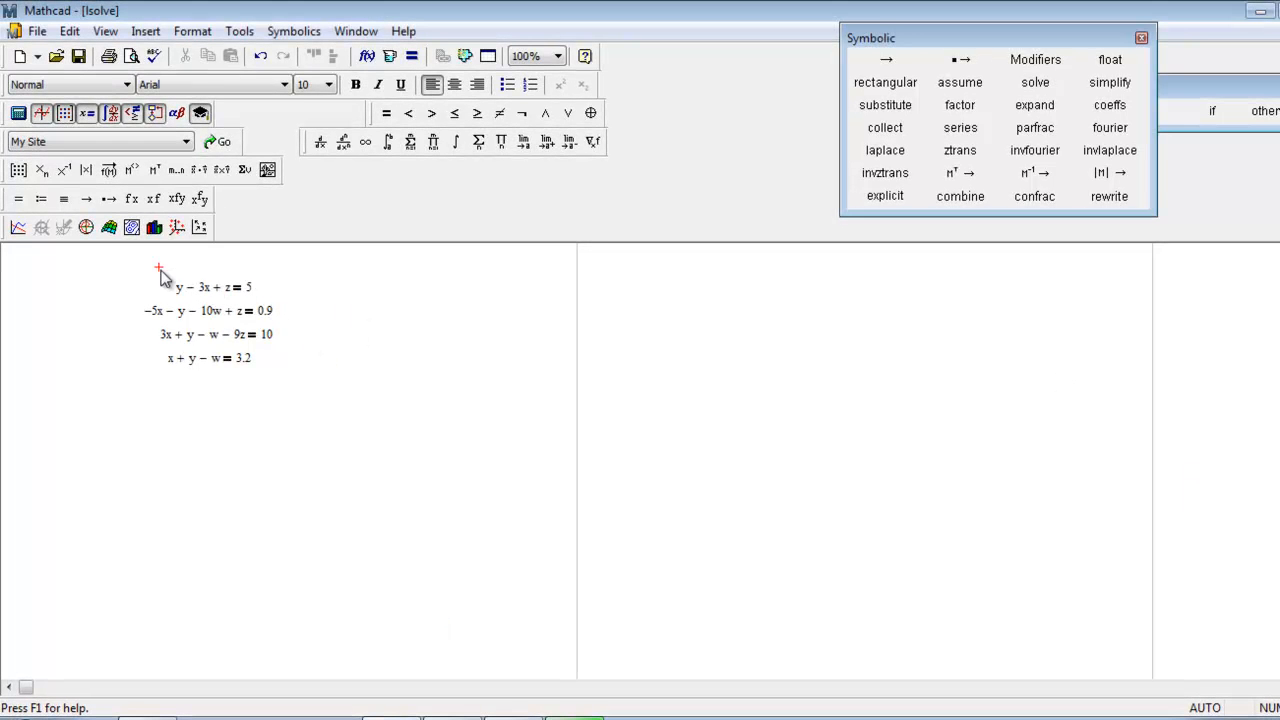
click(506, 375)
Define M below the four linear equations as an empty matrix with 4 rows and 4 columns.
click(155, 432)
text(M )
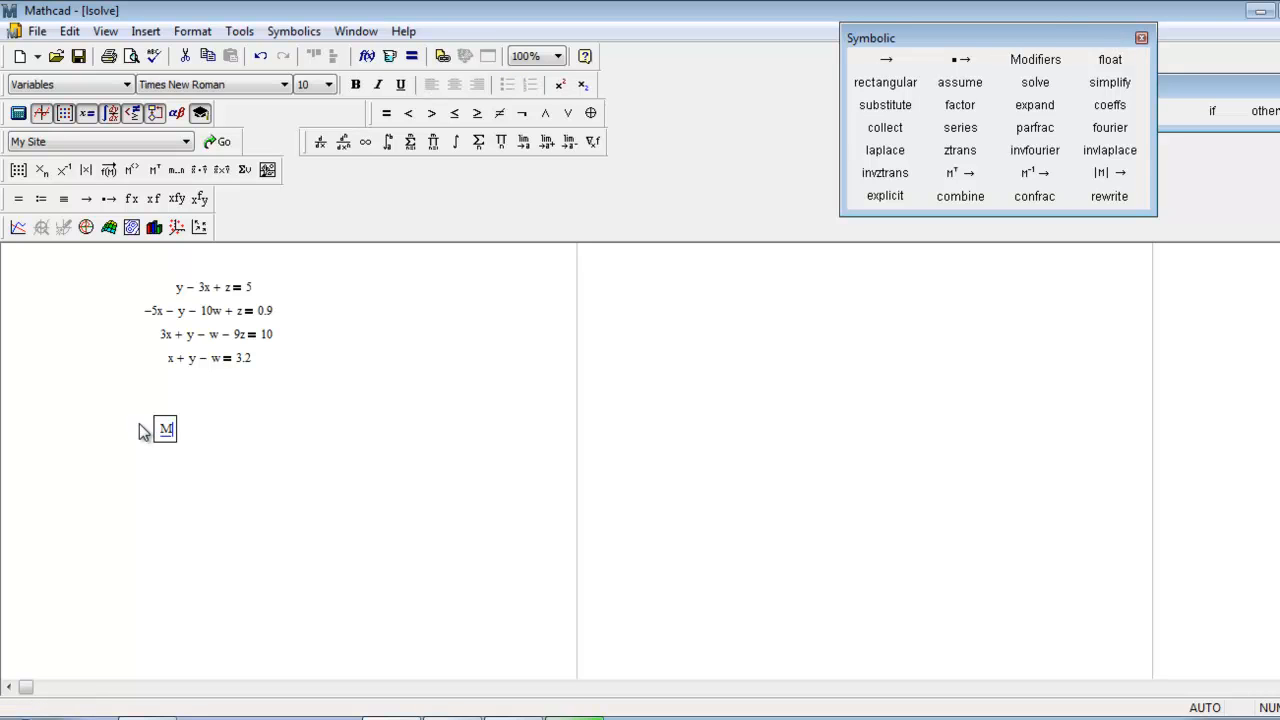
text(:=)
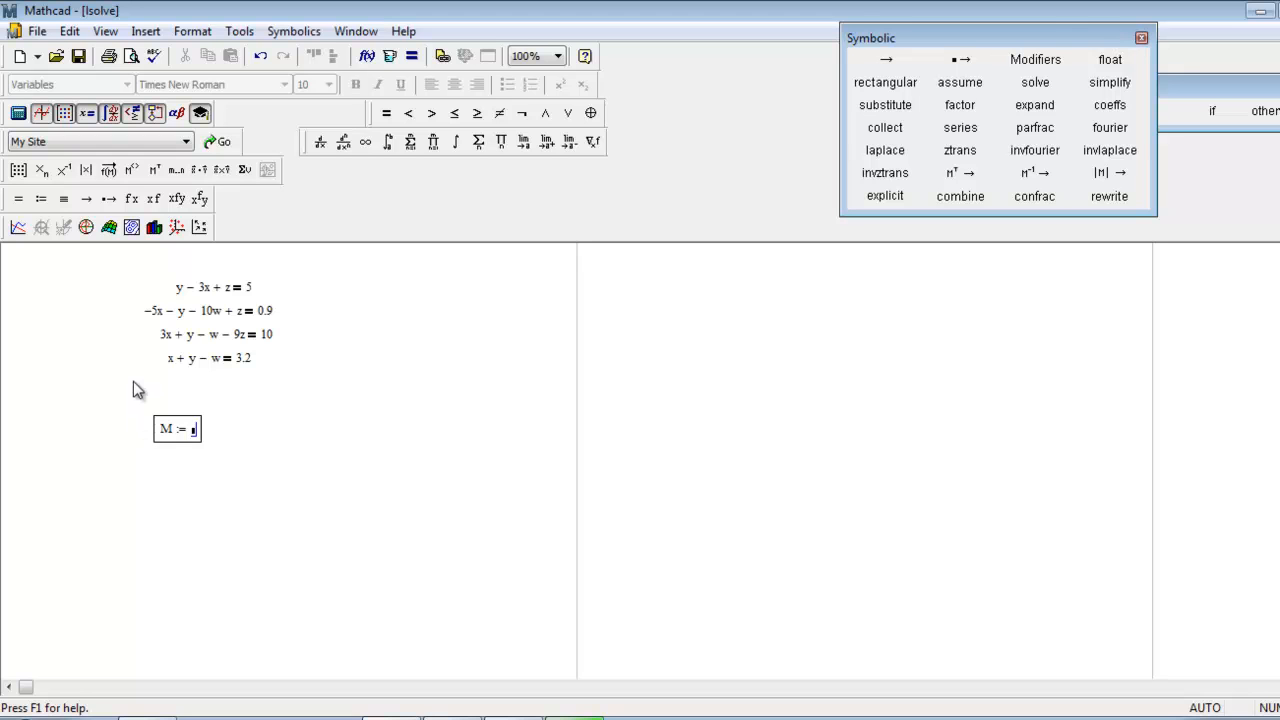
click(146, 31)
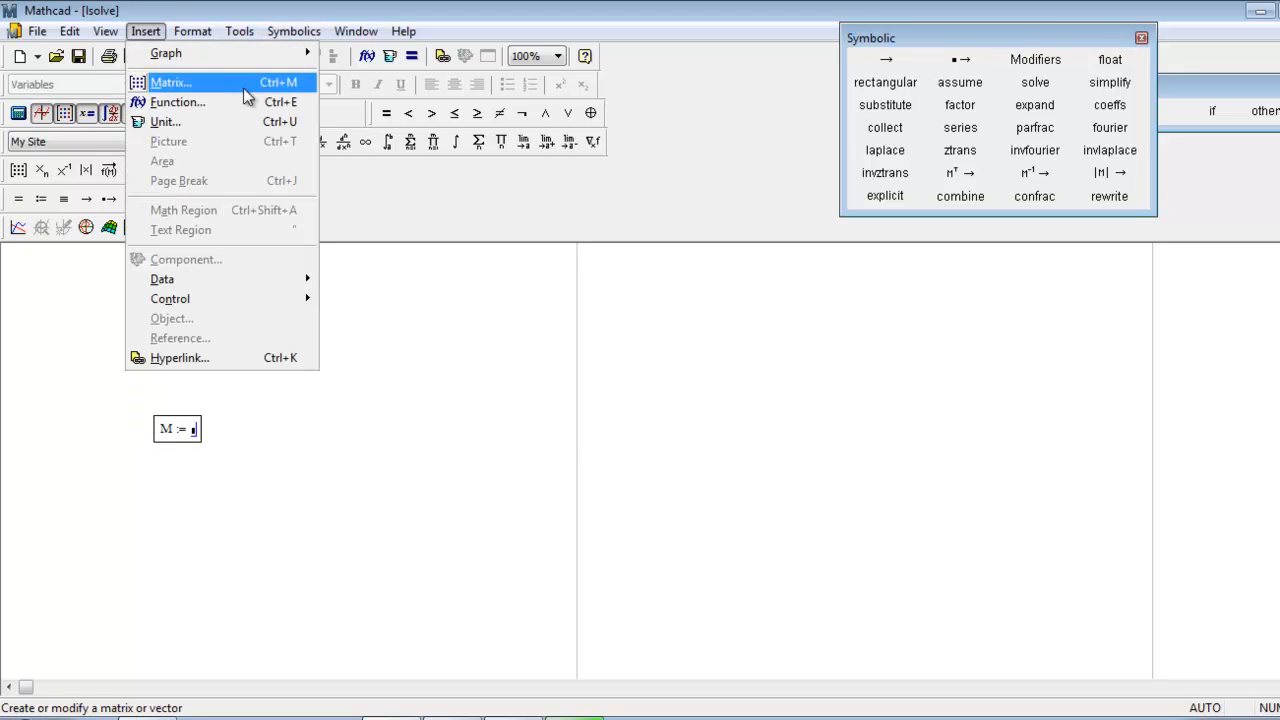
click(259, 81)
key(Tab)
text(4)
key(Return)
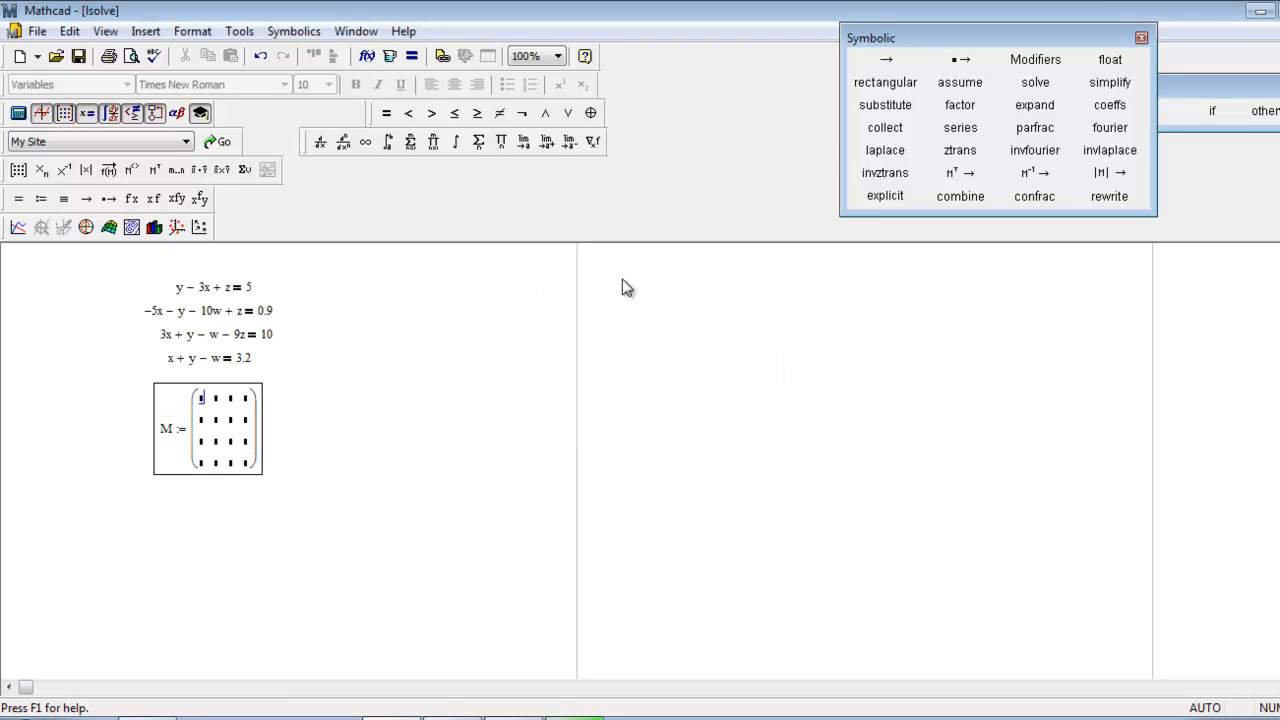
Fill the first row of matrix M with the coefficients −3, 1, 0 and 1.
text(-3)
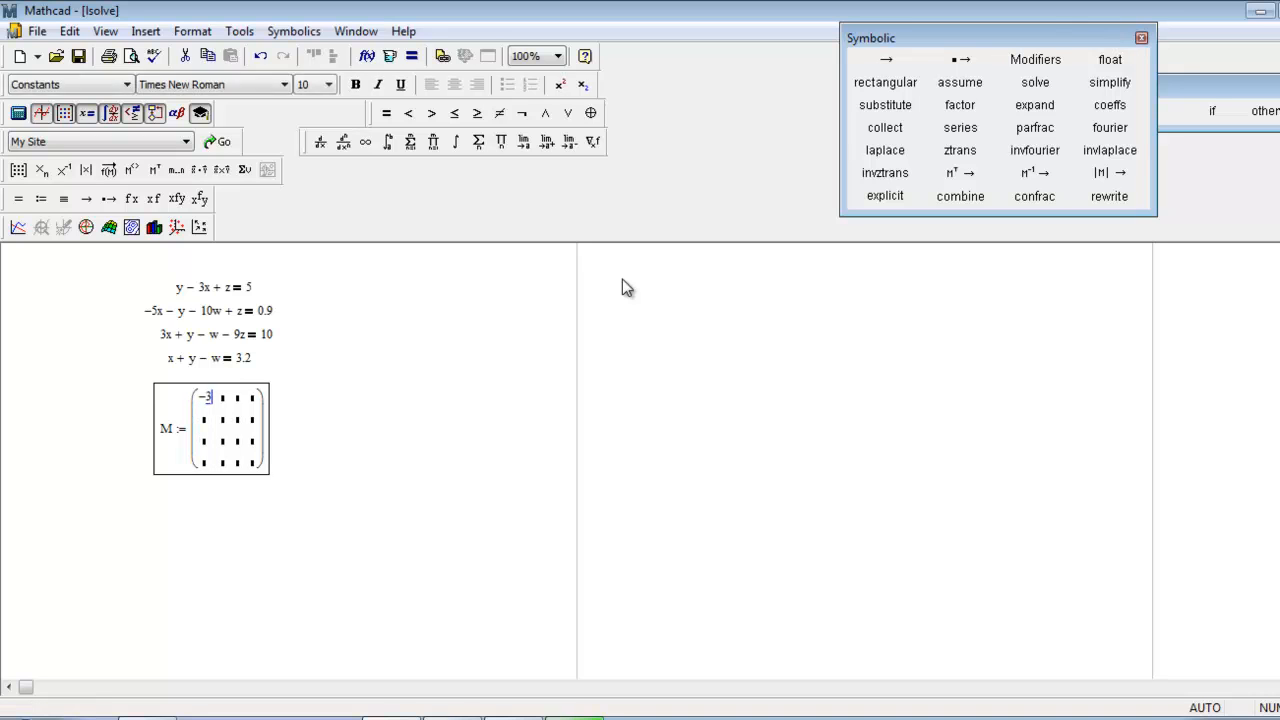
key(Tab)
text(1)
key(Tab)
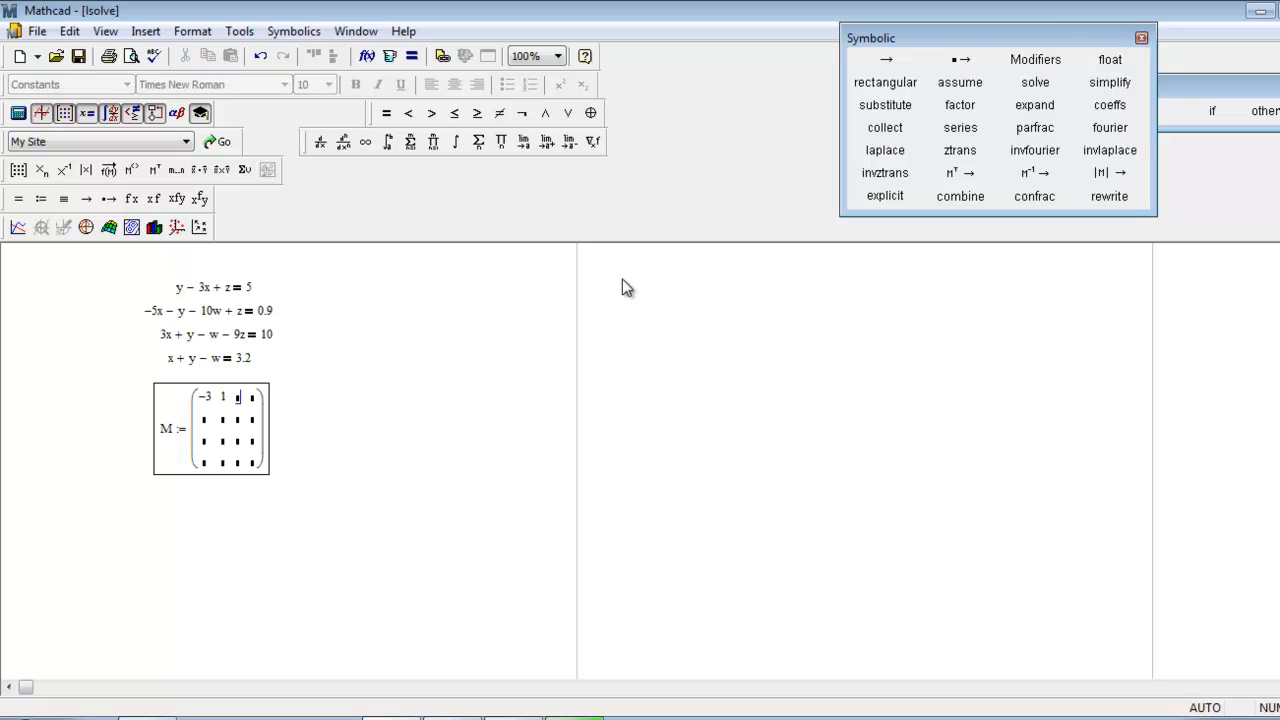
text(0)
key(Tab)
text(1)
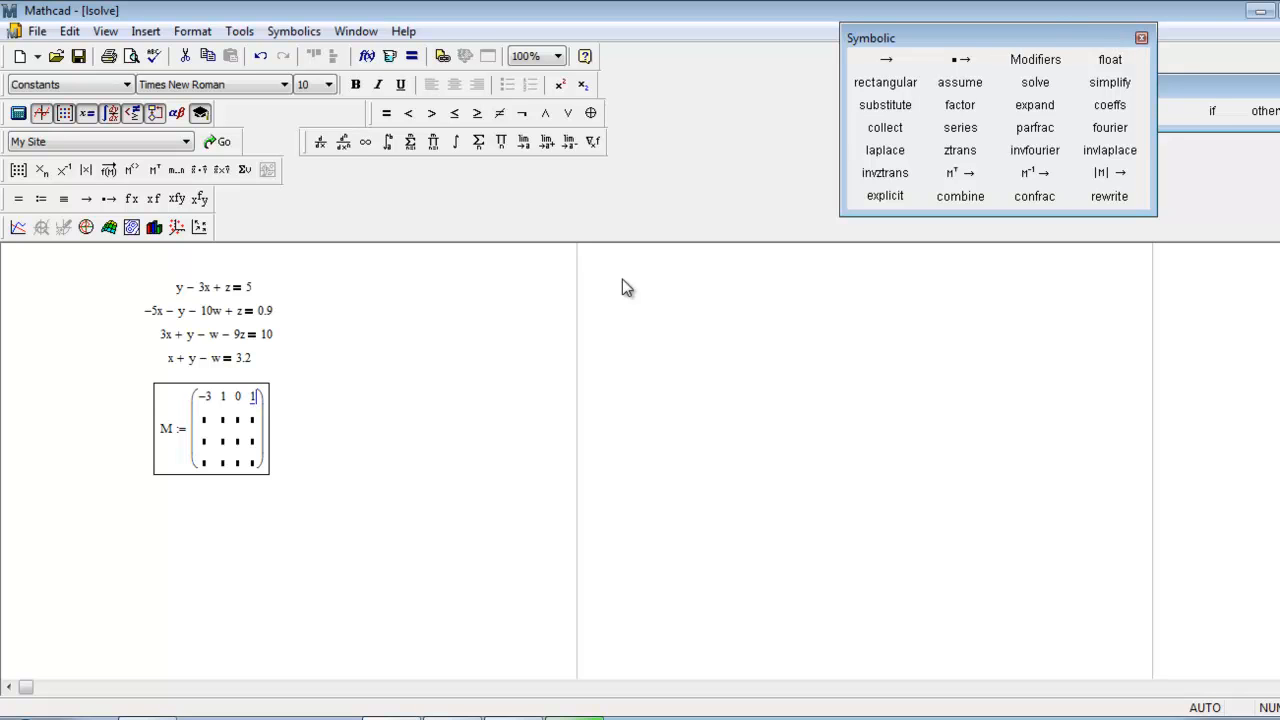
Fill the second row of matrix M with the coefficients −5, −1, −10 and 1.
key(Tab)
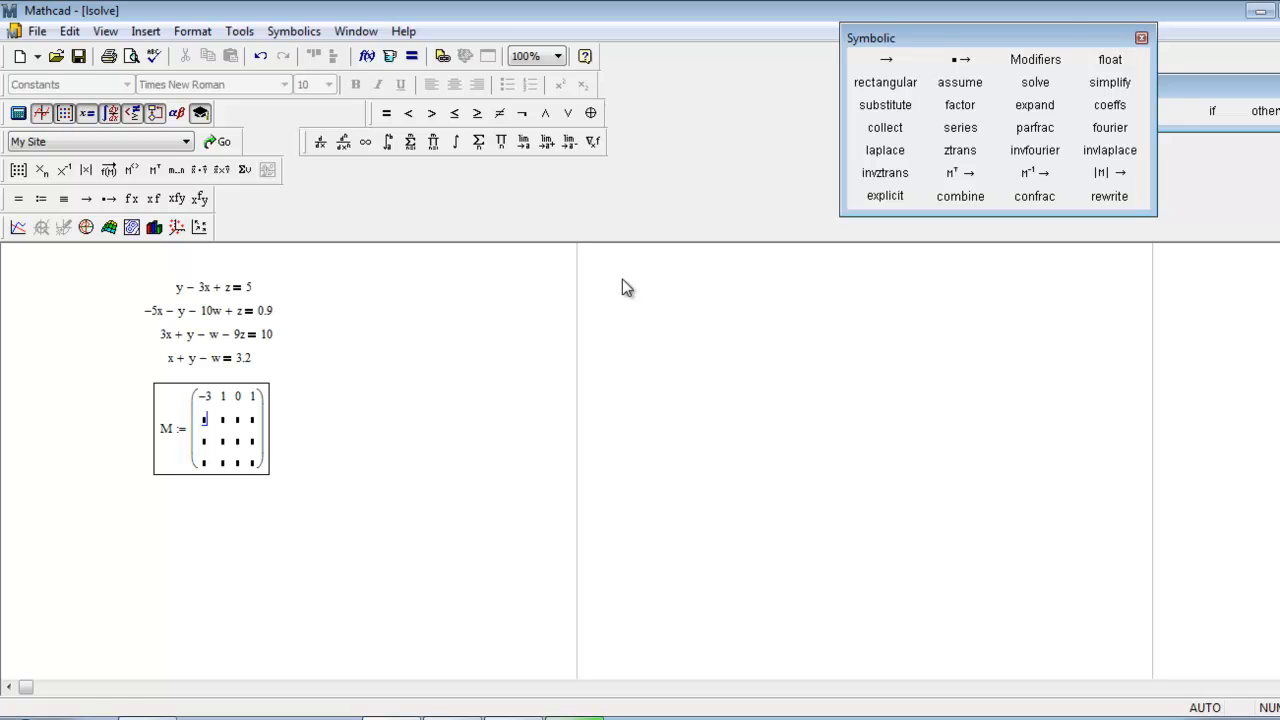
text(5)
key(Tab)
text(-1)
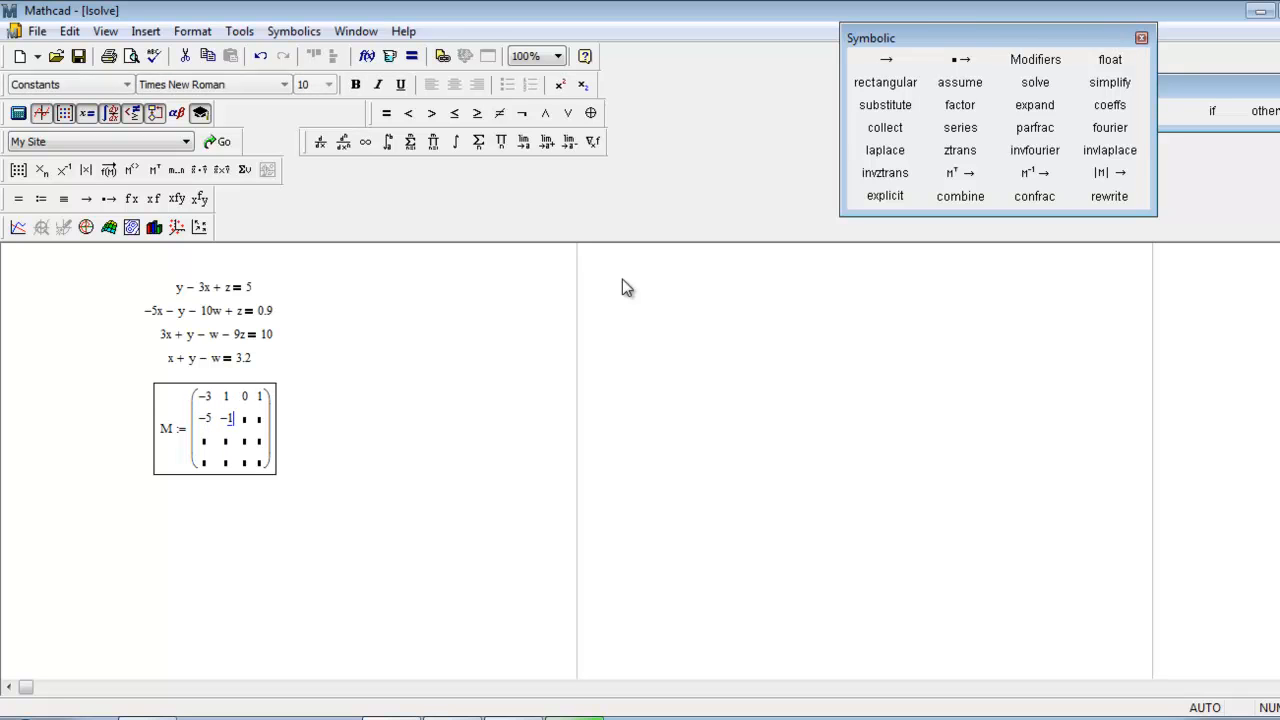
key(Tab)
text(-10)
key(Tab)
text(1)
Fill the third row of matrix M with the coefficients 3, 1, −1 and −9.
key(Tab)
text(3)
key(Tab)
text(1)
key(Tab)
text(-1)
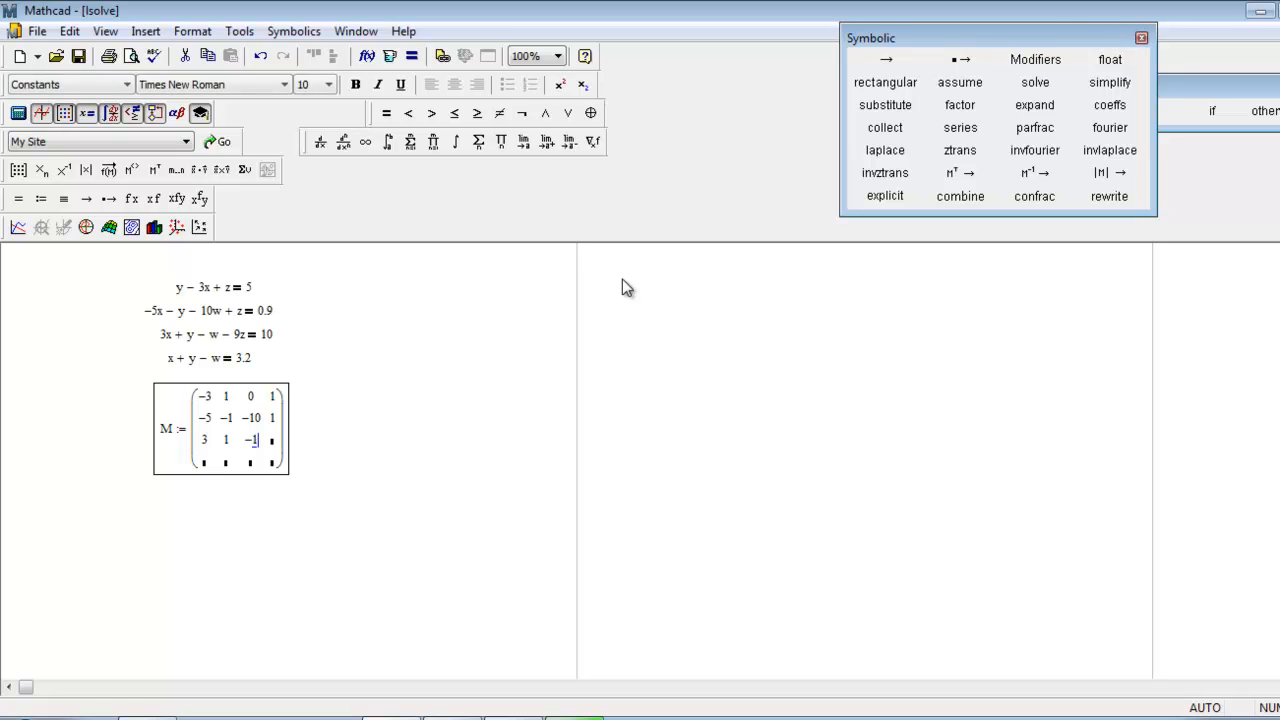
key(Tab)
text(-9)
Fill the fourth row of matrix M with the coefficients 1, 1, −1 and 0.
key(Tab)
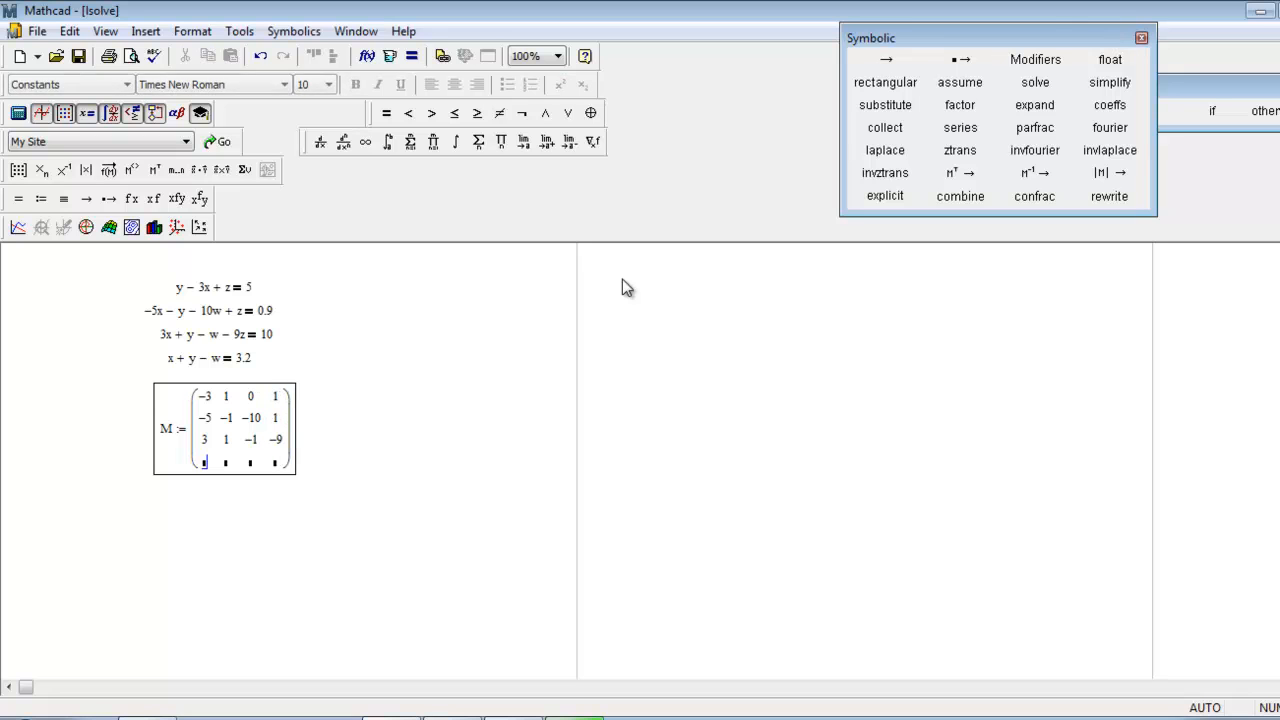
text(1)
key(Tab)
text(1)
key(Tab)
text(-1)
key(Tab)
text(0)
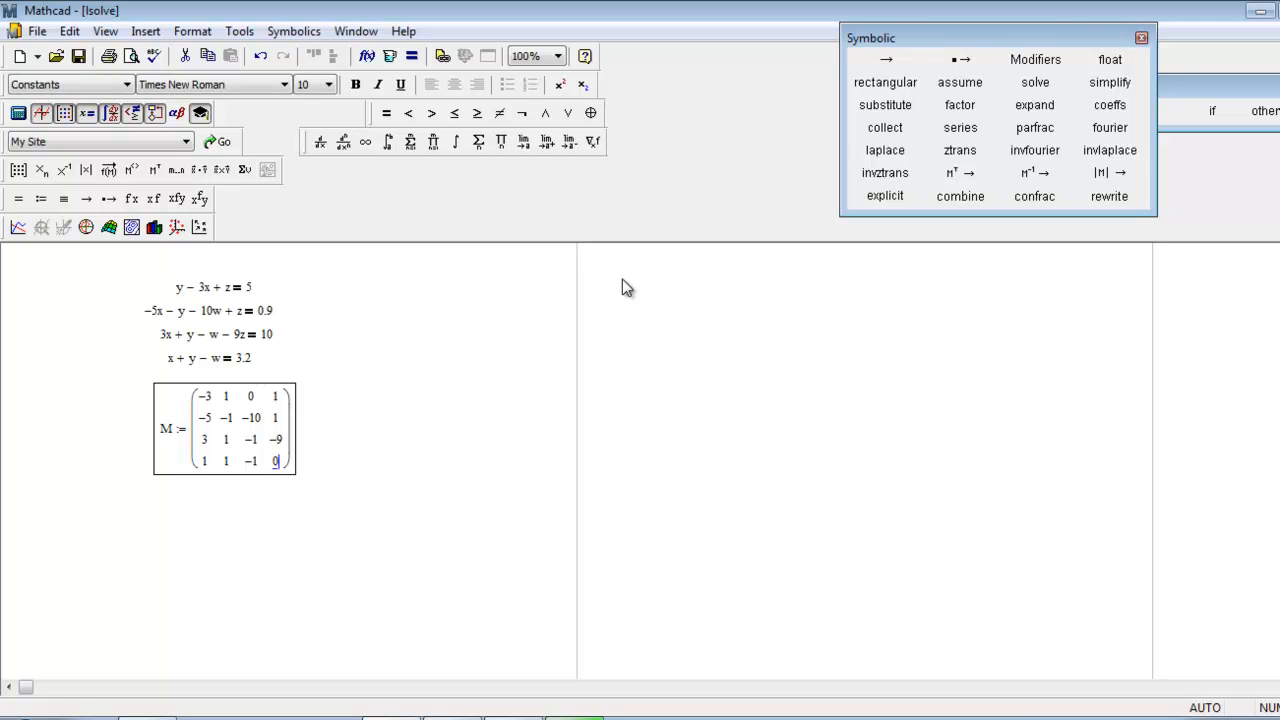
Define V to the right of matrix M as an empty vector with 4 rows and 1 column.
click(346, 436)
text(v)
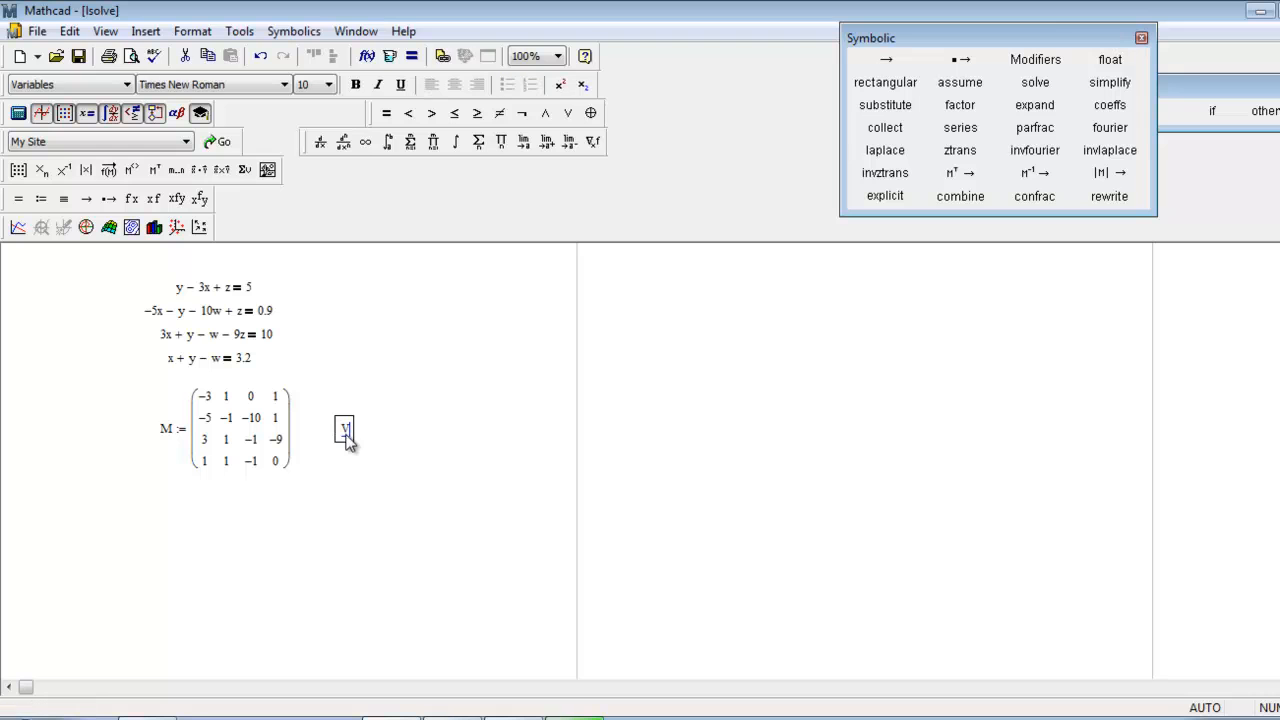
text(:=)
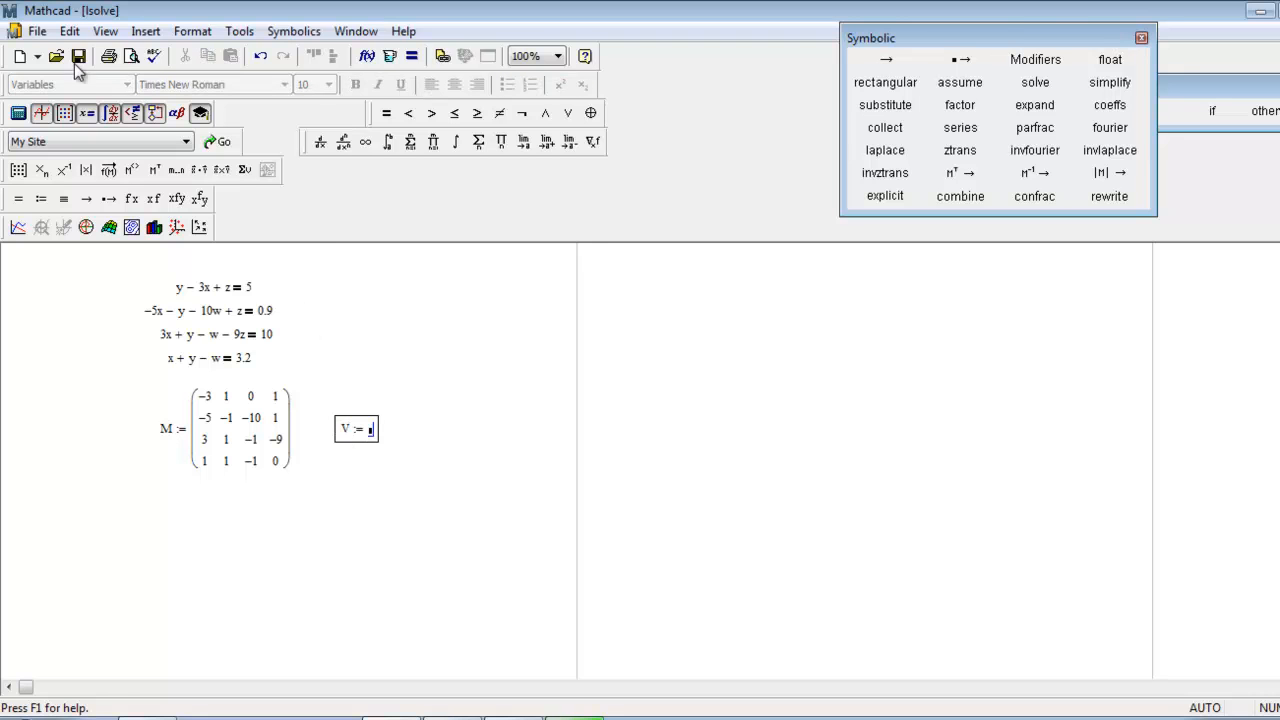
click(146, 31)
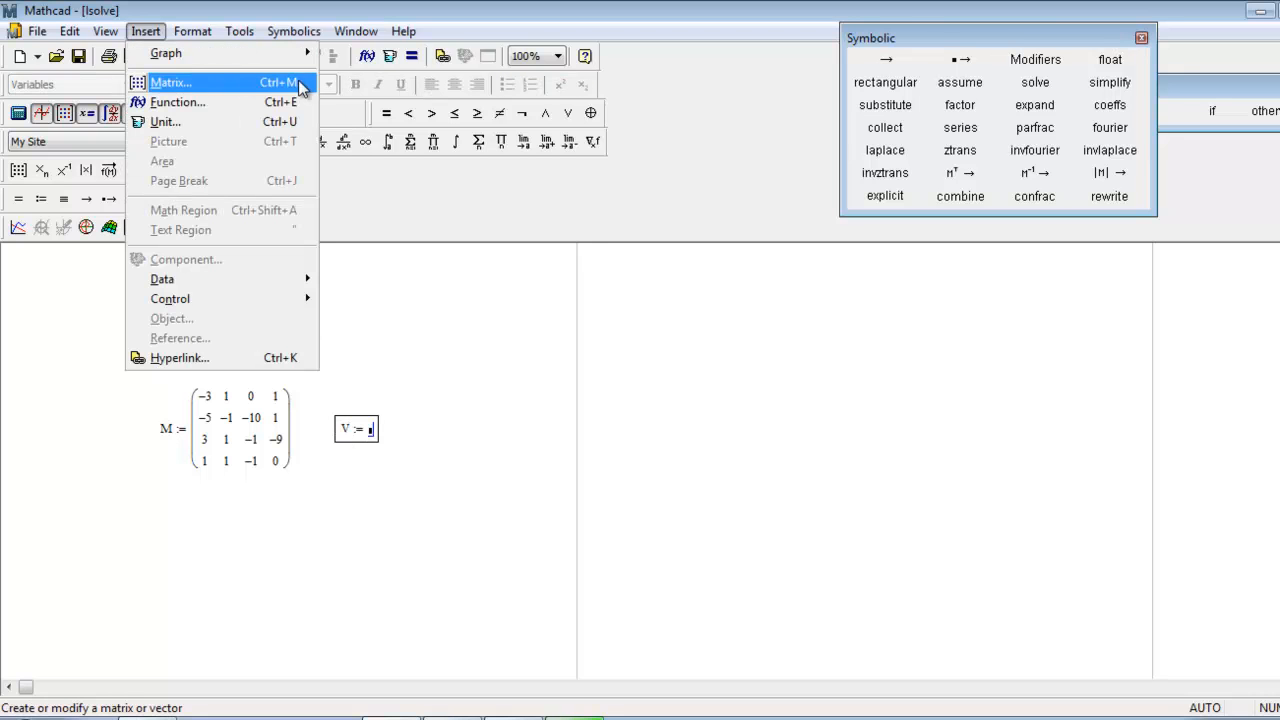
click(298, 83)
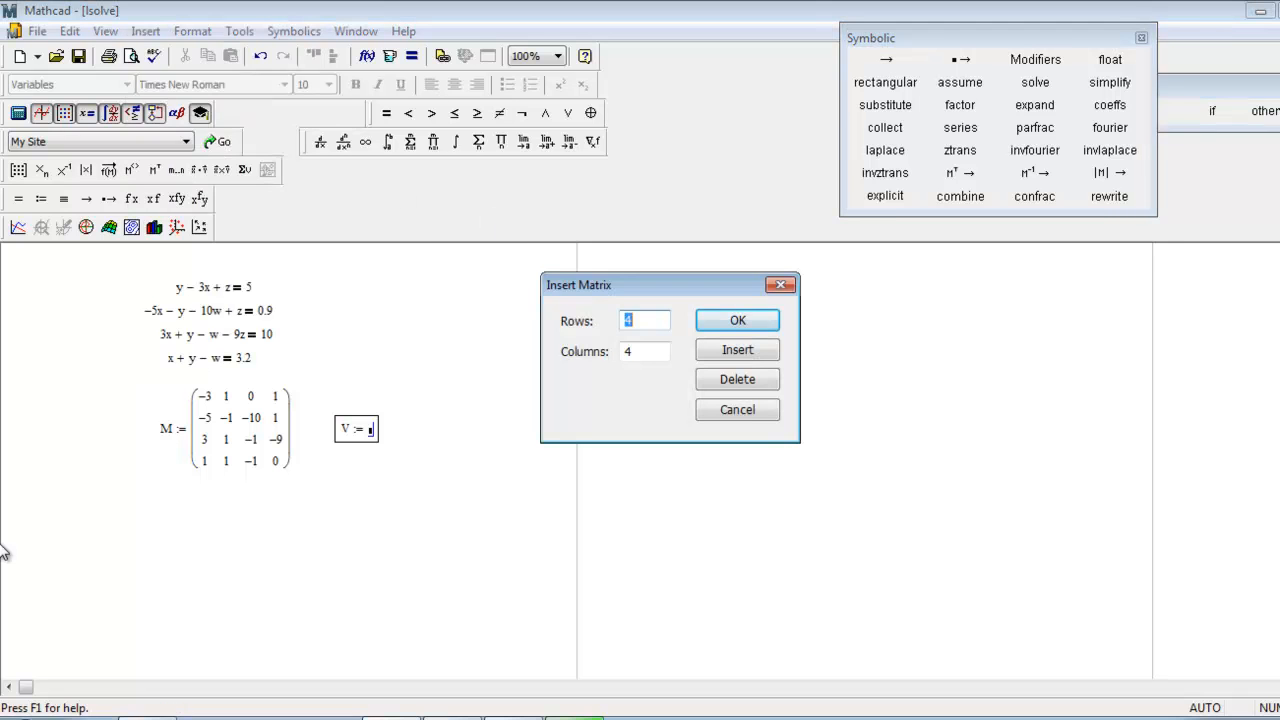
key(Tab)
text(1)
key(Return)
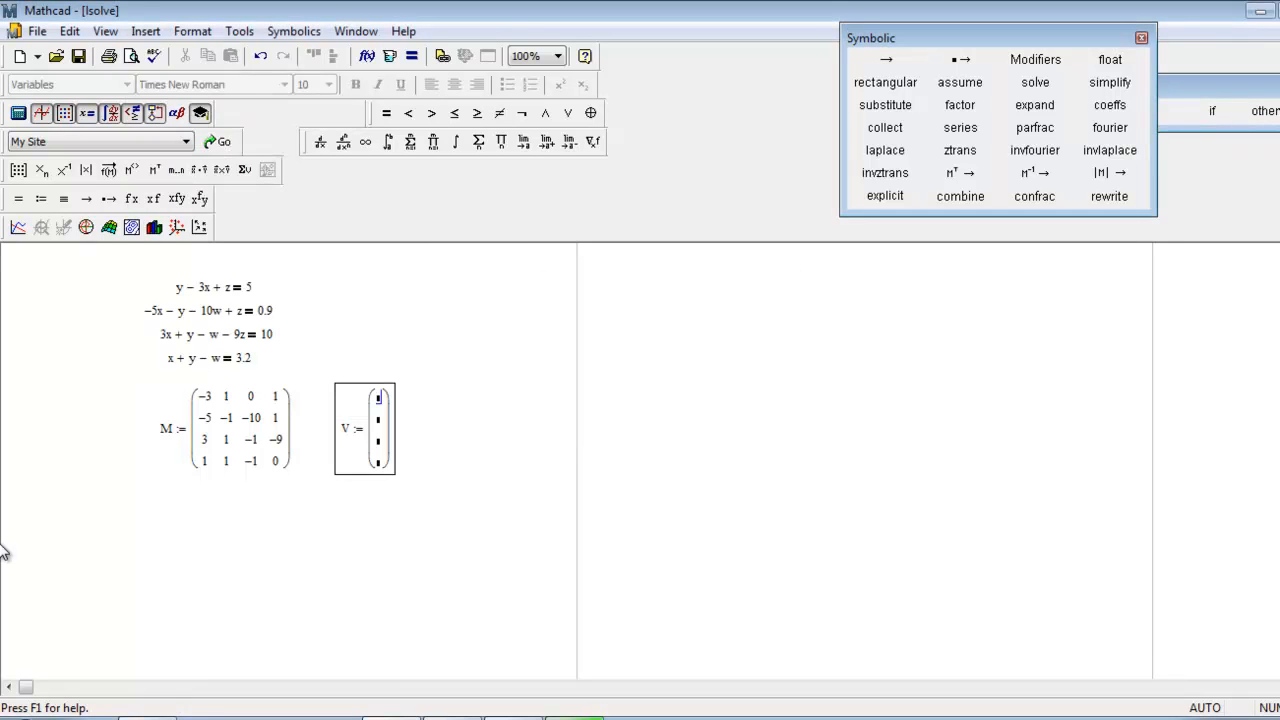
Fill vector V with the equations' right-hand sides 5, 0.9, 10 and 3.2.
text(5)
key(Tab)
text(0.9)
key(Tab)
text(10)
key(Tab)
text(3.2)
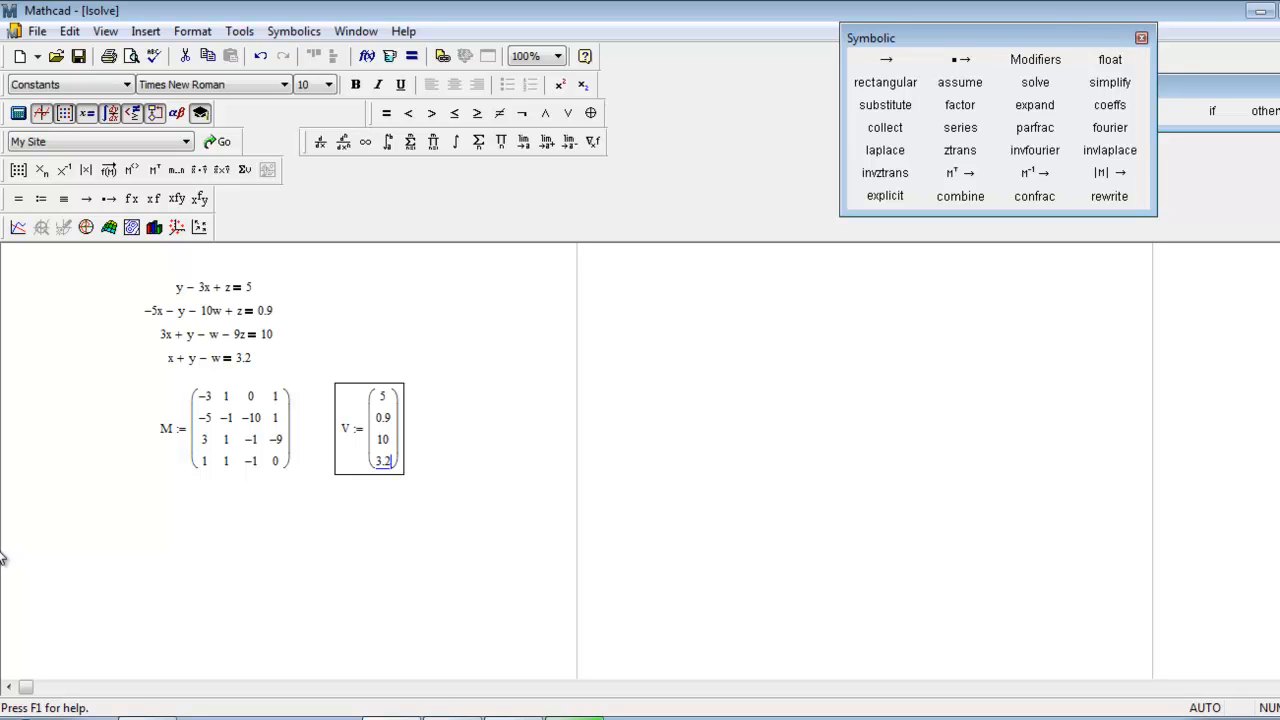
Define solution below matrix M as lsolve(M, V).
click(200, 529)
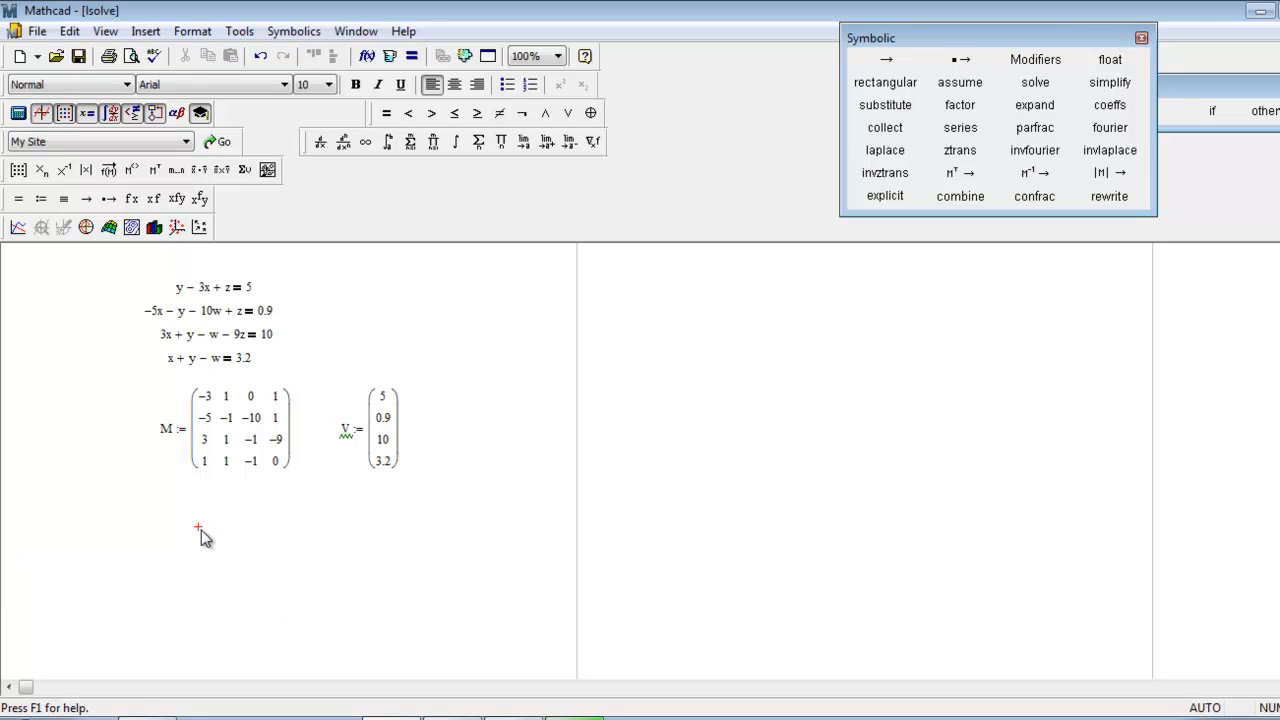
text(solution := lso)
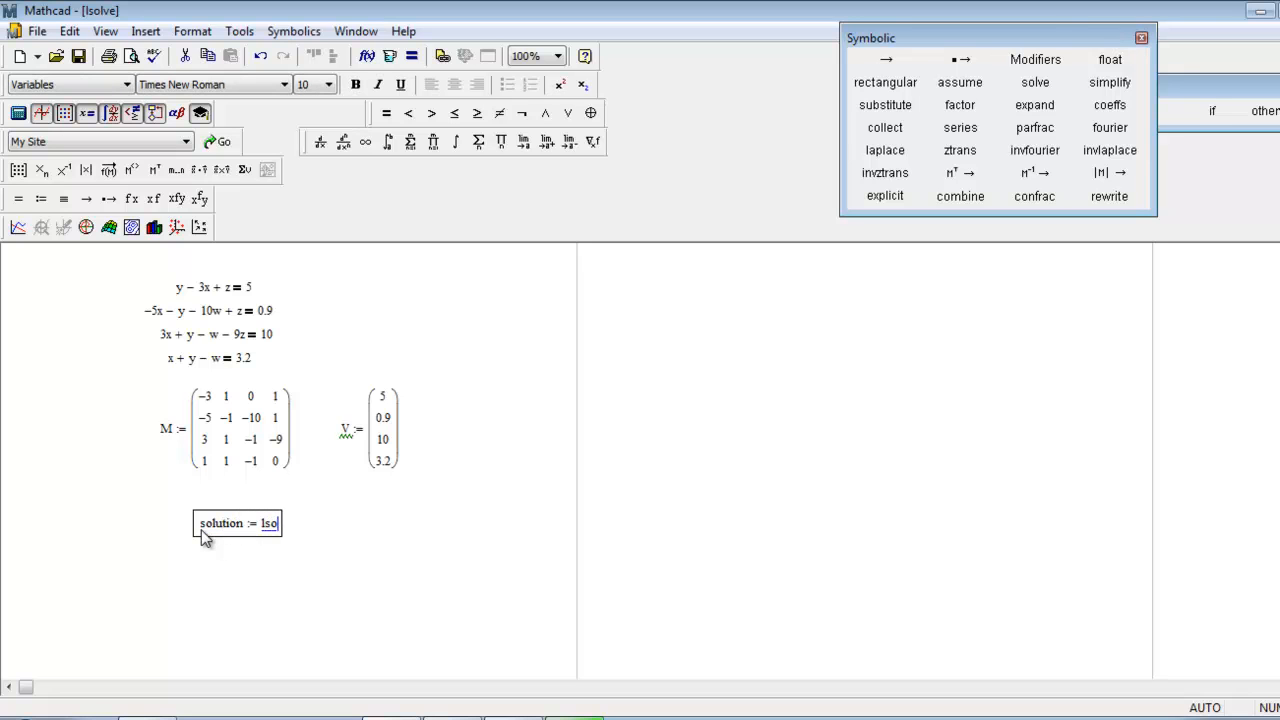
text(lve()
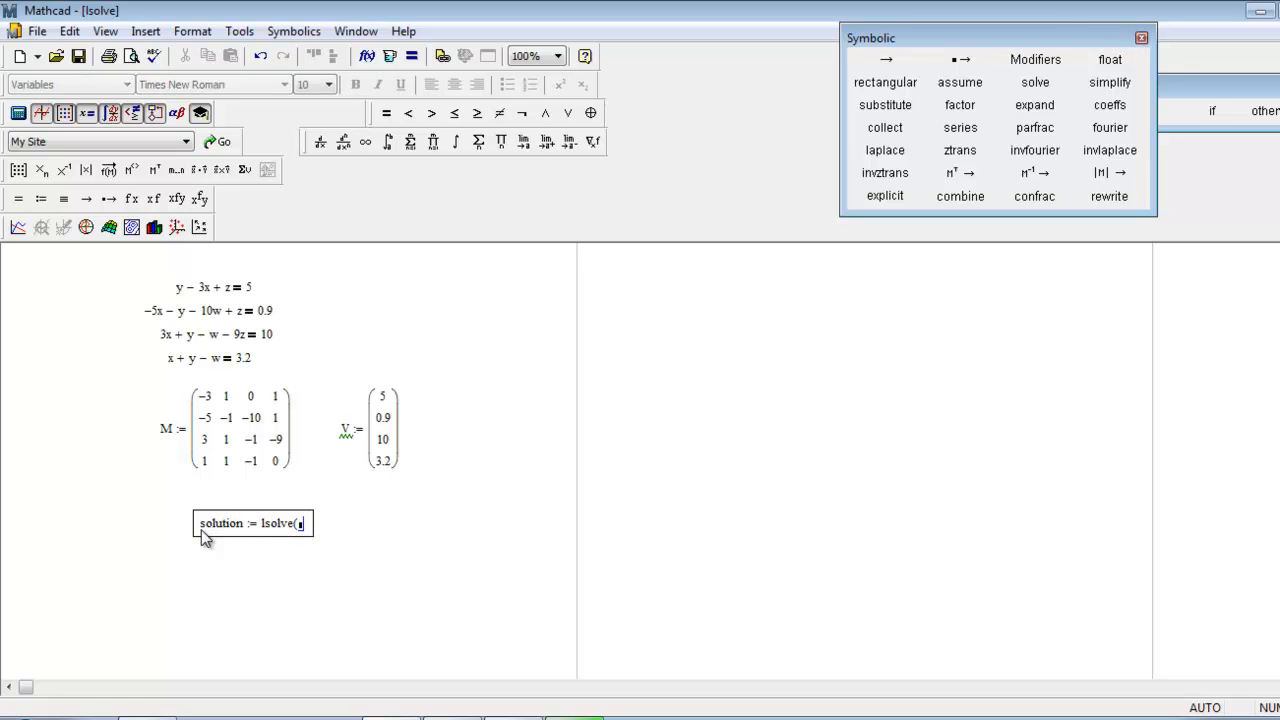
text(M, V)
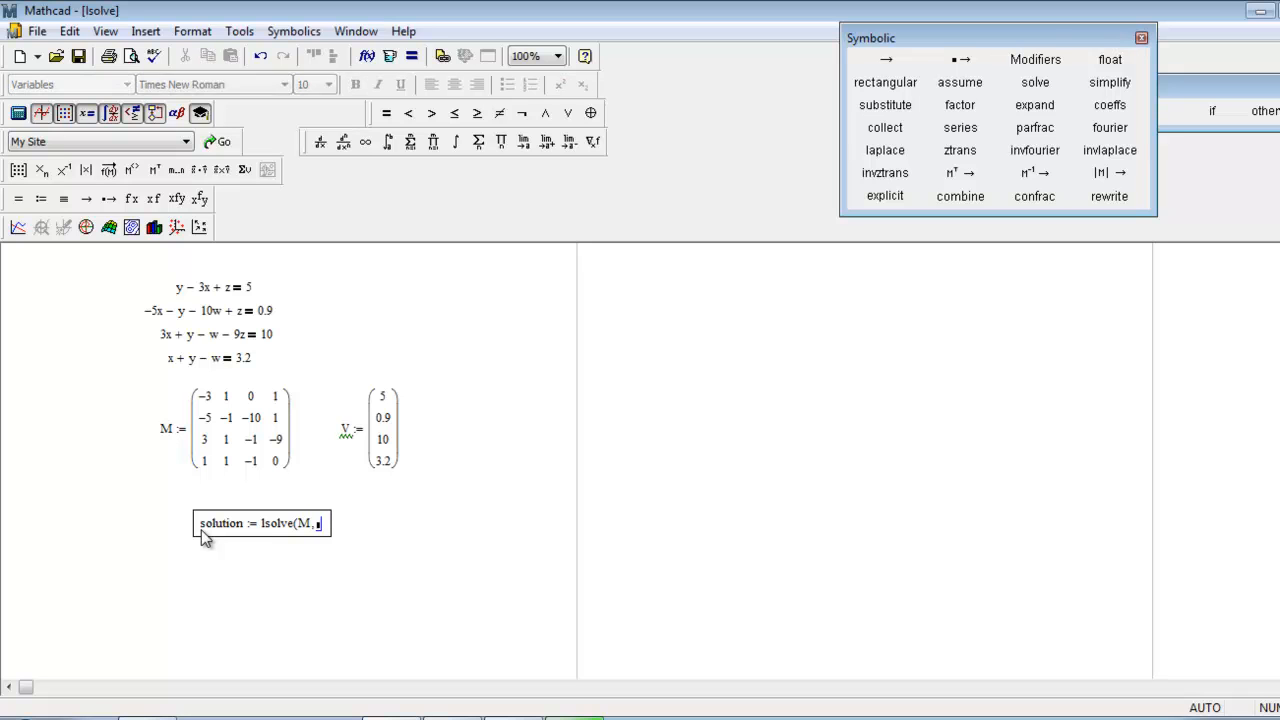
key(space)
Evaluate solution numerically below its definition and shift the result region slightly down and to the left.
click(199, 557)
click(222, 582)
text(solution )
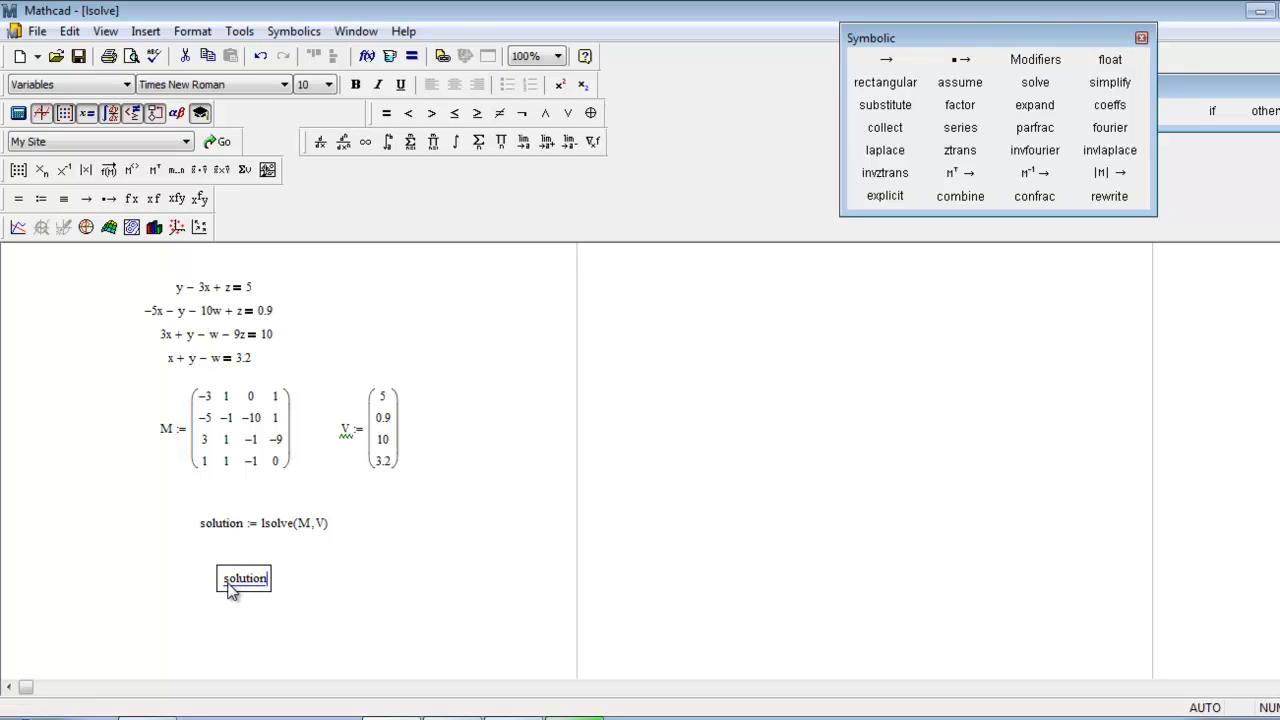
text(=)
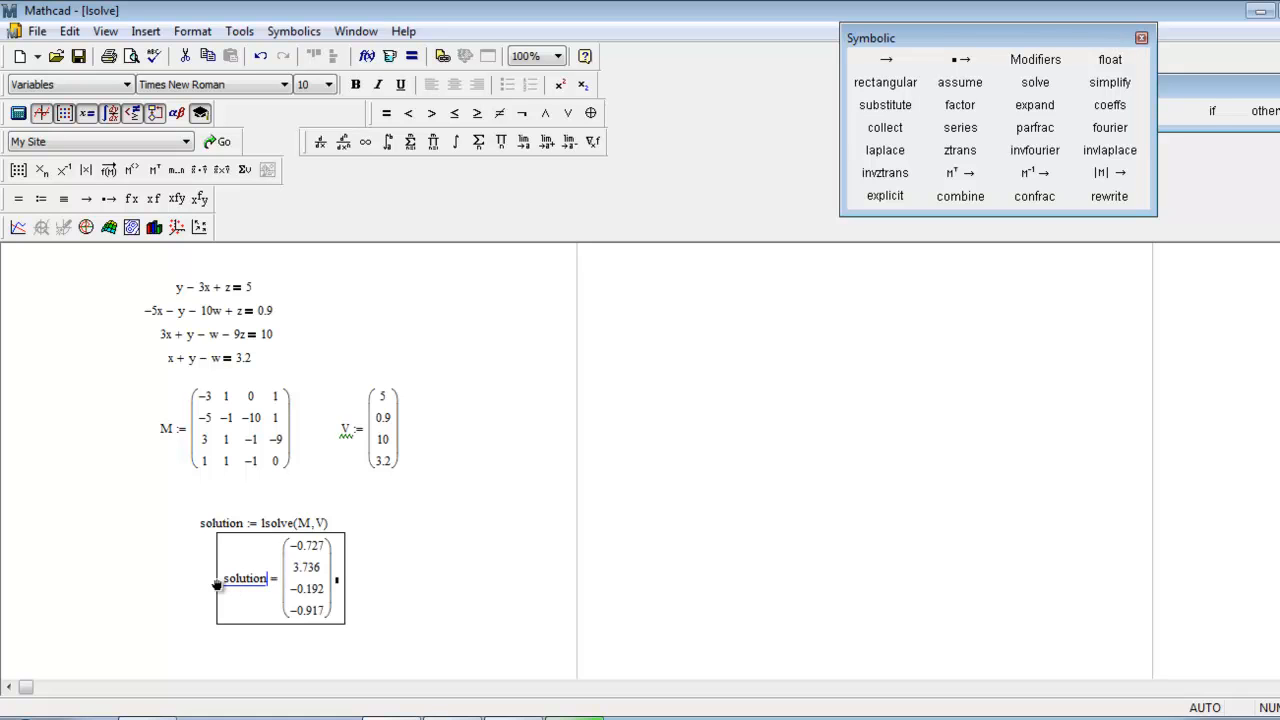
drag(265, 533, 234, 545)
click(434, 594)
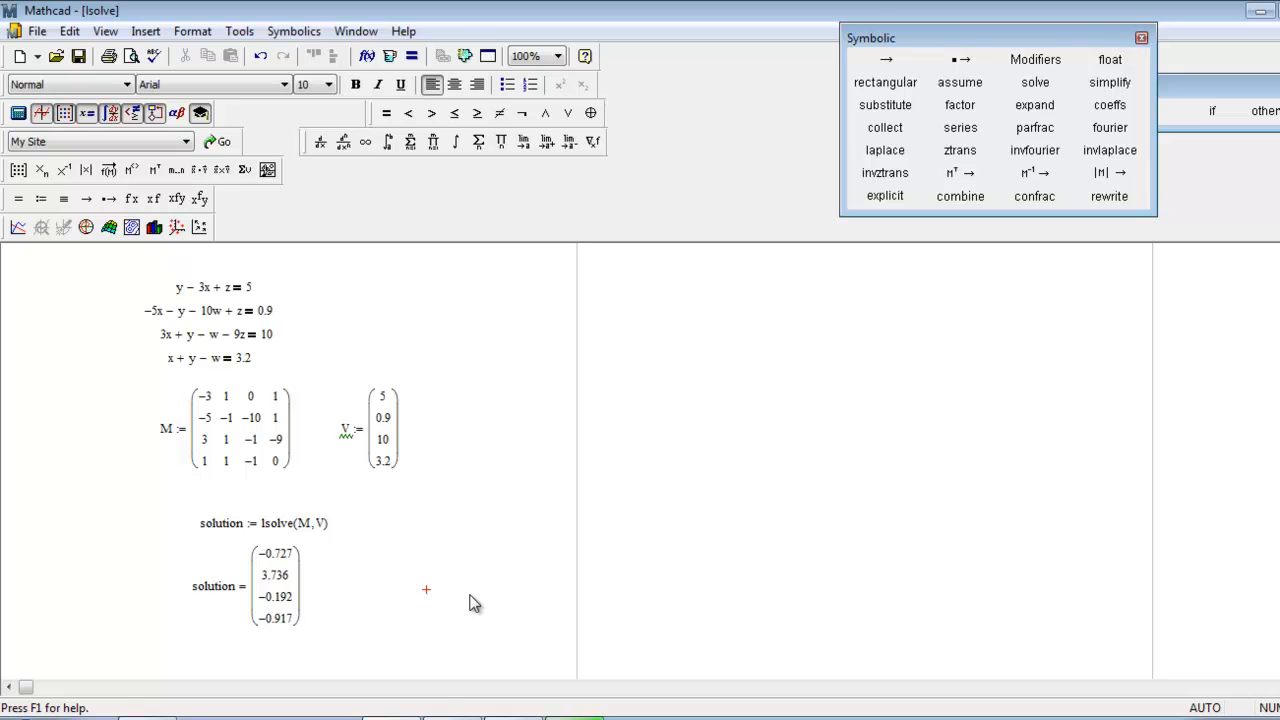